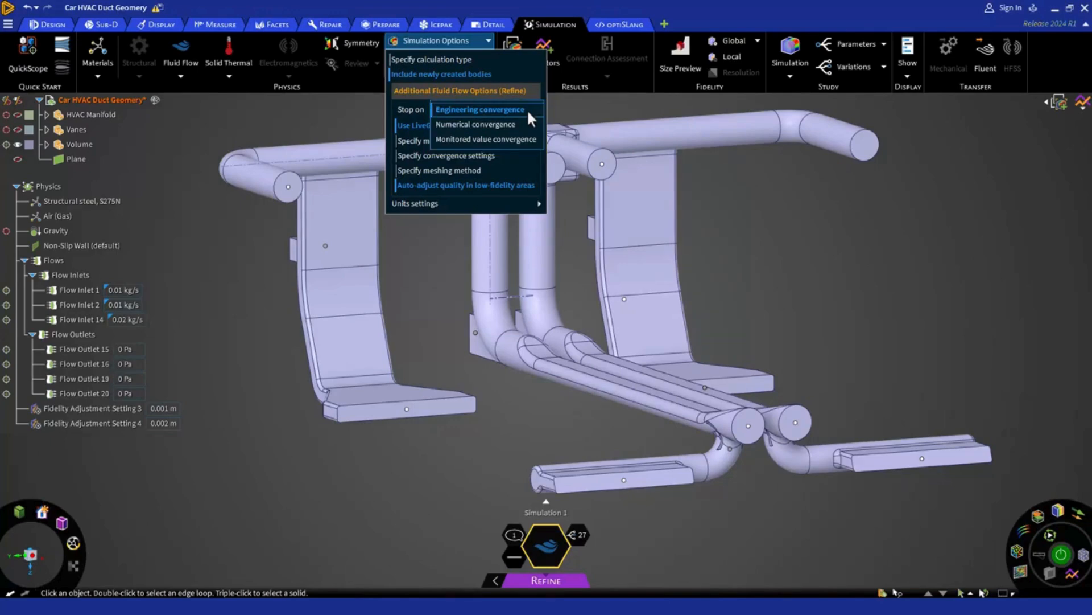
Step: Set the fluid flow simulation to stop on Engineering convergence and use the LiveGX solver on the GPU
{"action": "left_click", "coordinate": [527, 109]}
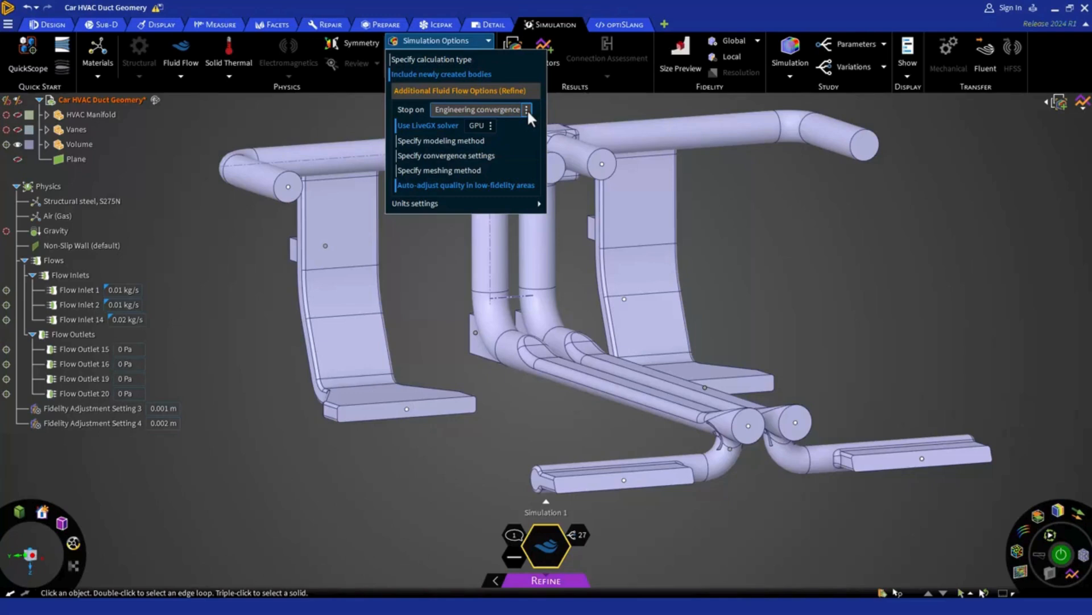
{"action": "left_click", "coordinate": [492, 126]}
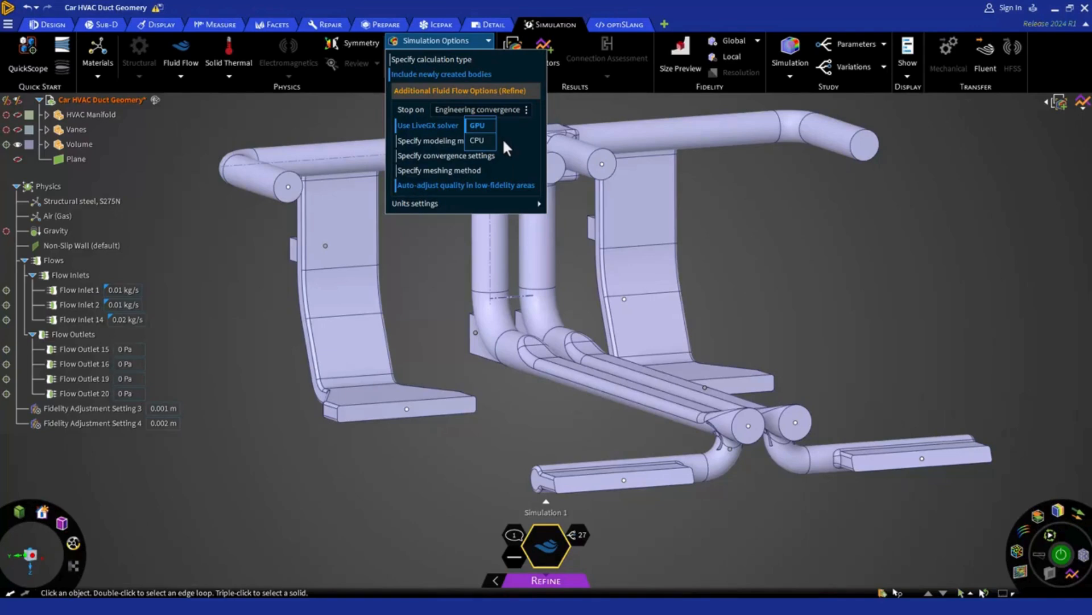
{"action": "left_click", "coordinate": [504, 141]}
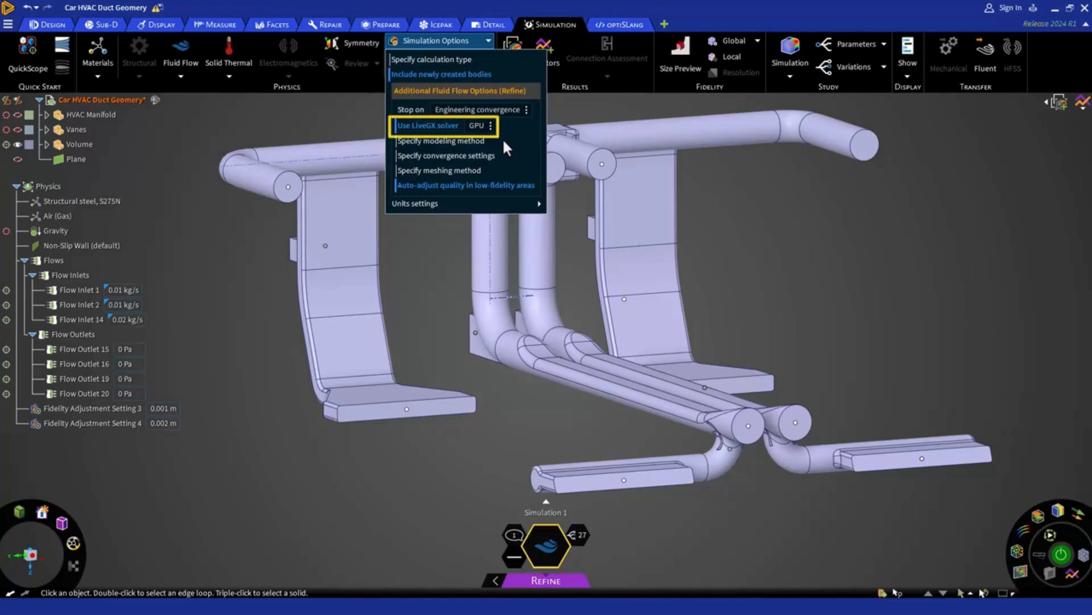
{"action": "left_click", "coordinate": [444, 128]}
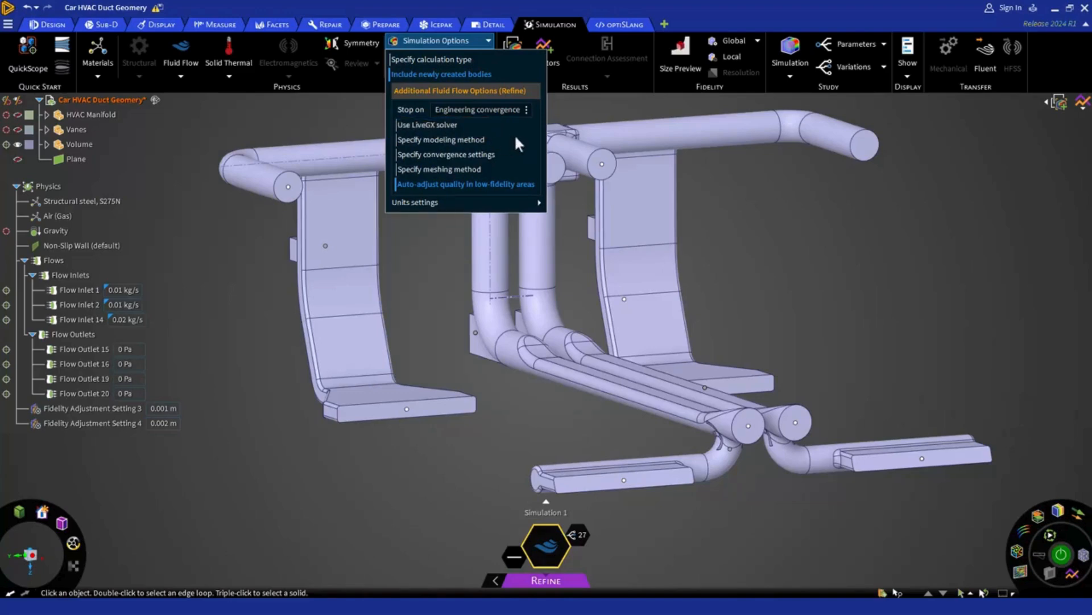
{"action": "left_click", "coordinate": [452, 124]}
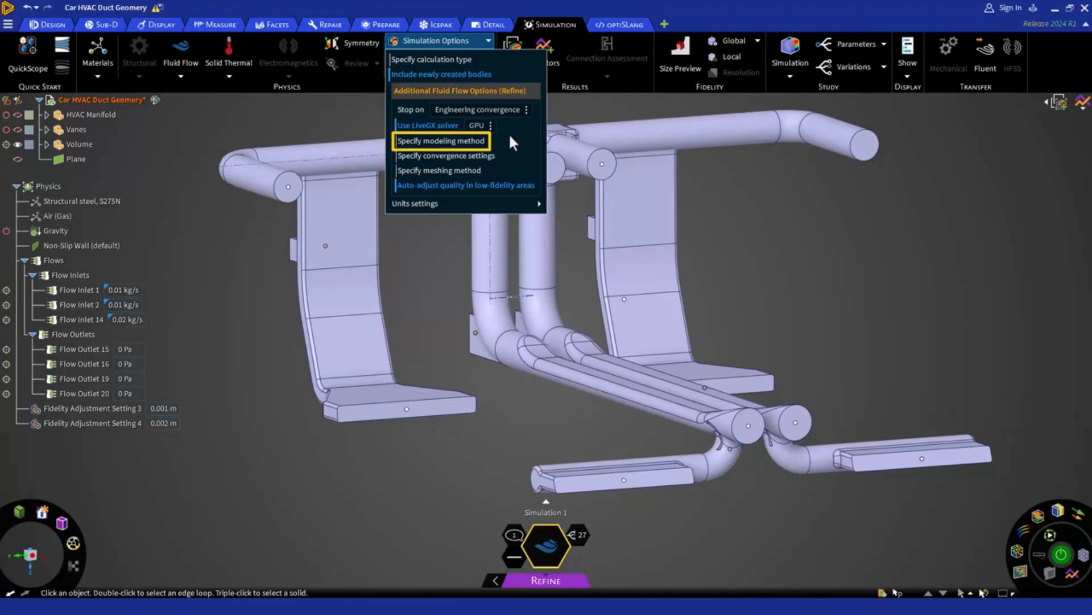
Step: Examine the available modeling methods and the convergence settings in the simulation options
{"action": "left_click", "coordinate": [470, 141]}
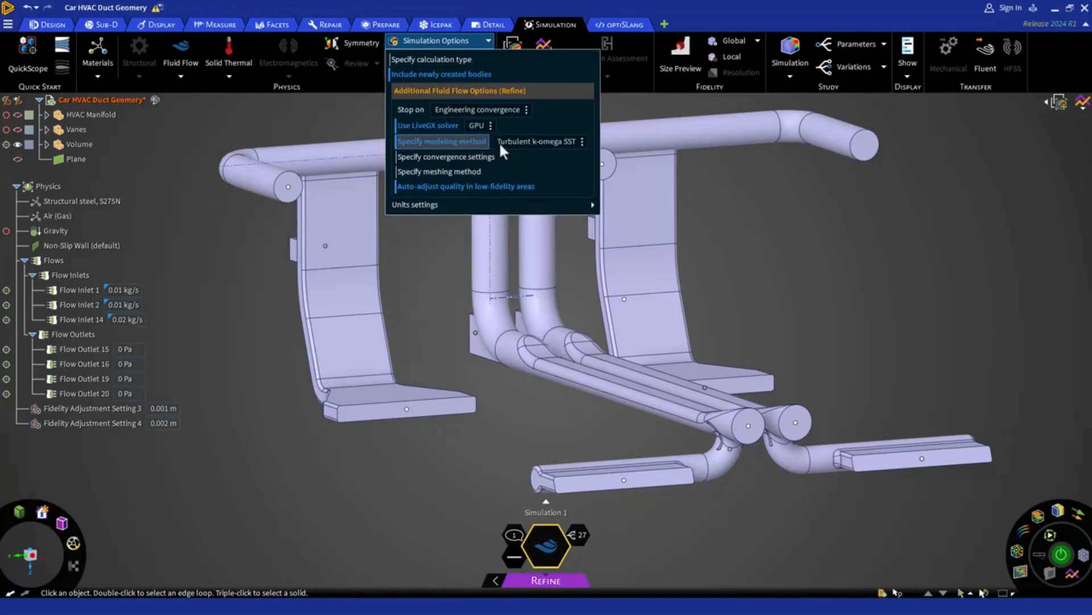
{"action": "left_click", "coordinate": [578, 142]}
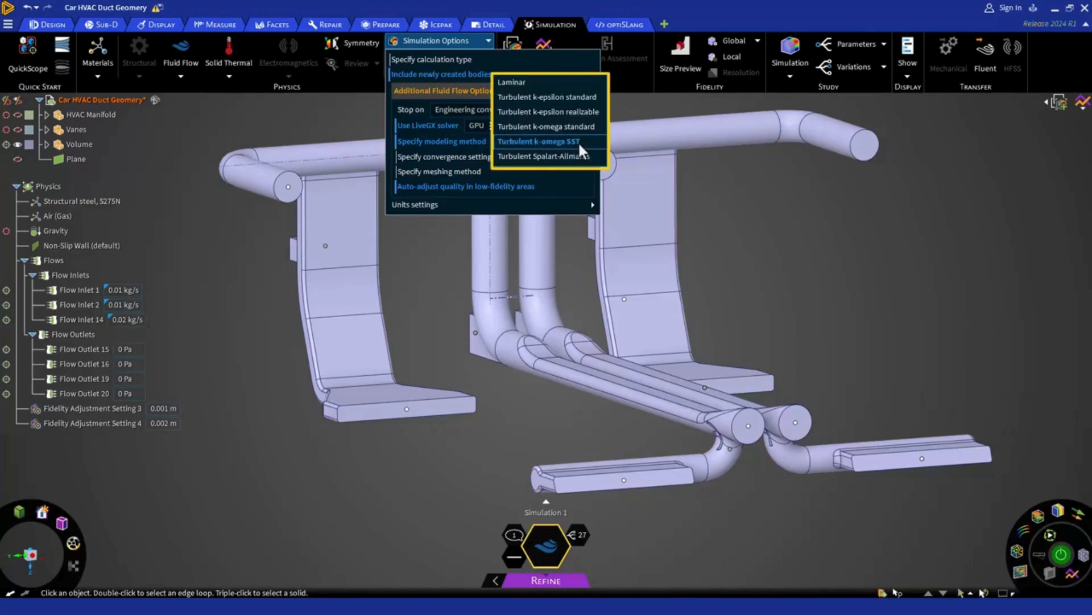
{"action": "left_click", "coordinate": [578, 141]}
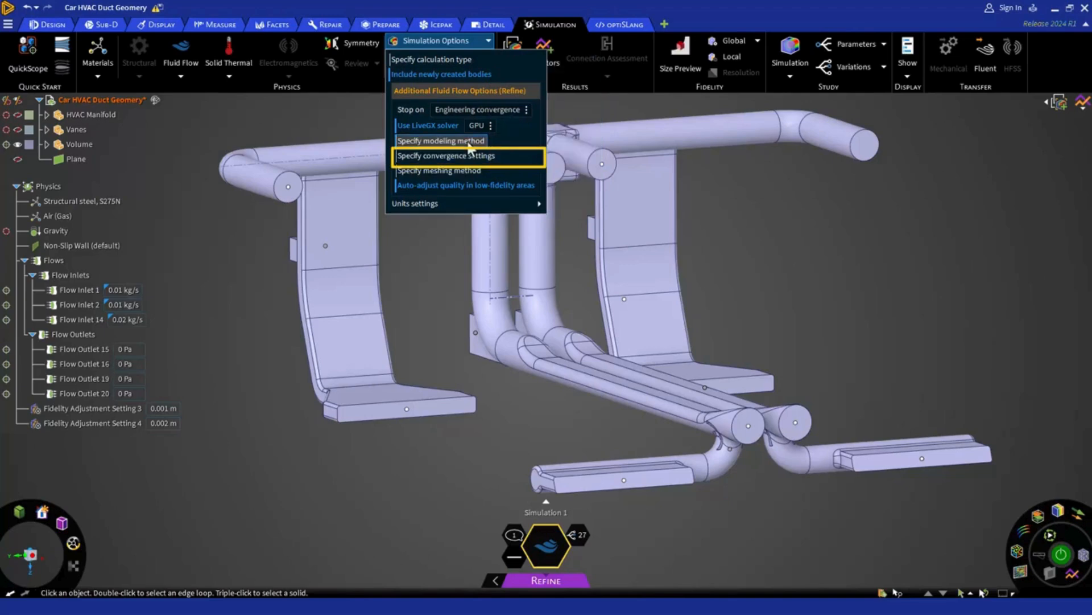
{"action": "left_click", "coordinate": [472, 161]}
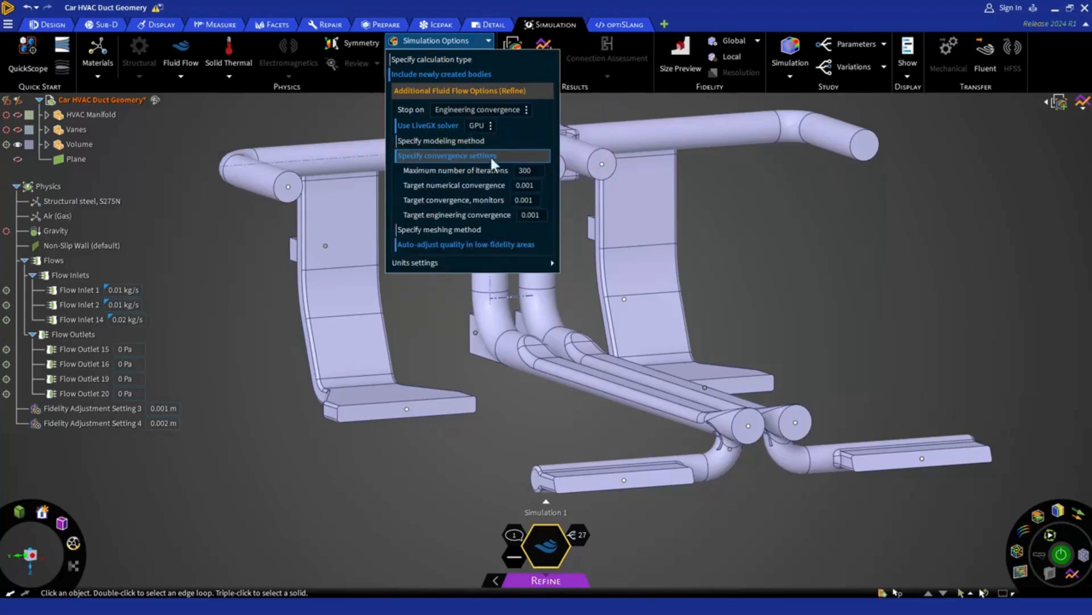
{"action": "left_click", "coordinate": [541, 154]}
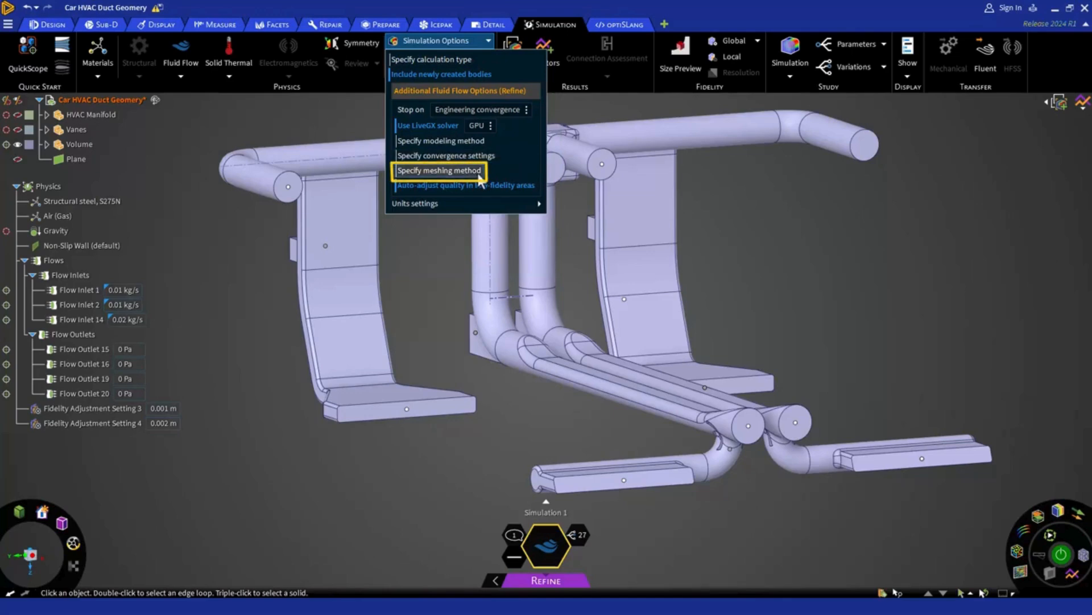
Step: Specify Polyhedra mesh as the meshing method for the fluid flow simulation
{"action": "left_click", "coordinate": [467, 171]}
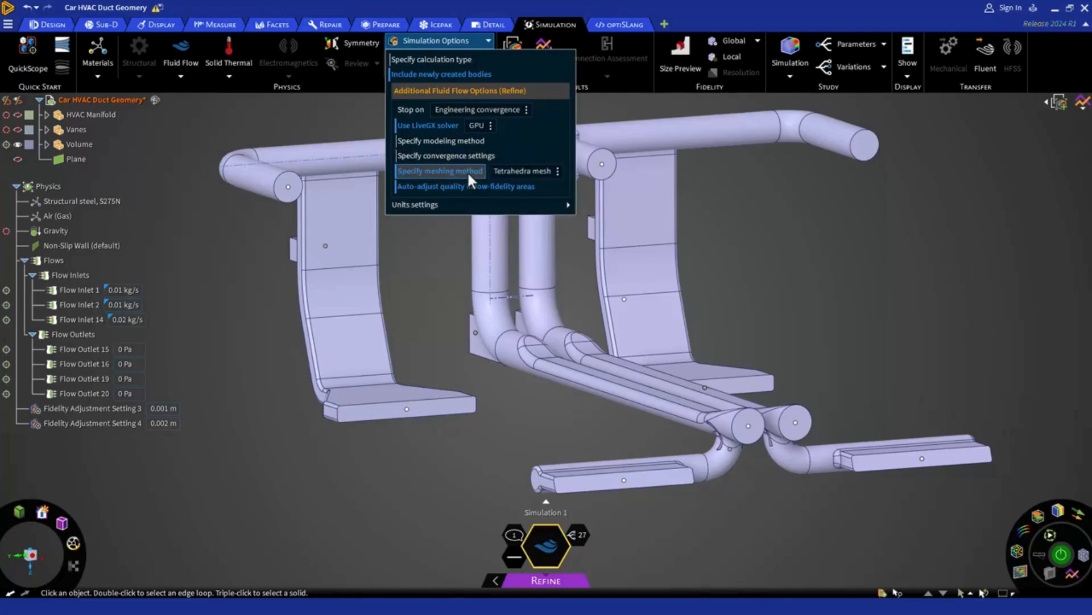
{"action": "left_click", "coordinate": [557, 174]}
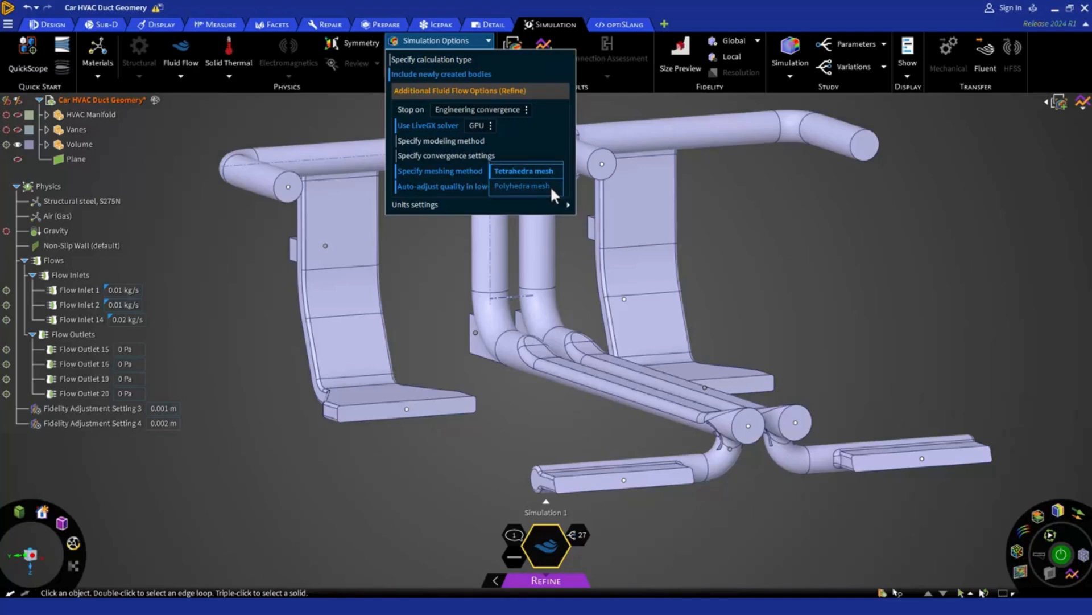
{"action": "left_click", "coordinate": [550, 185]}
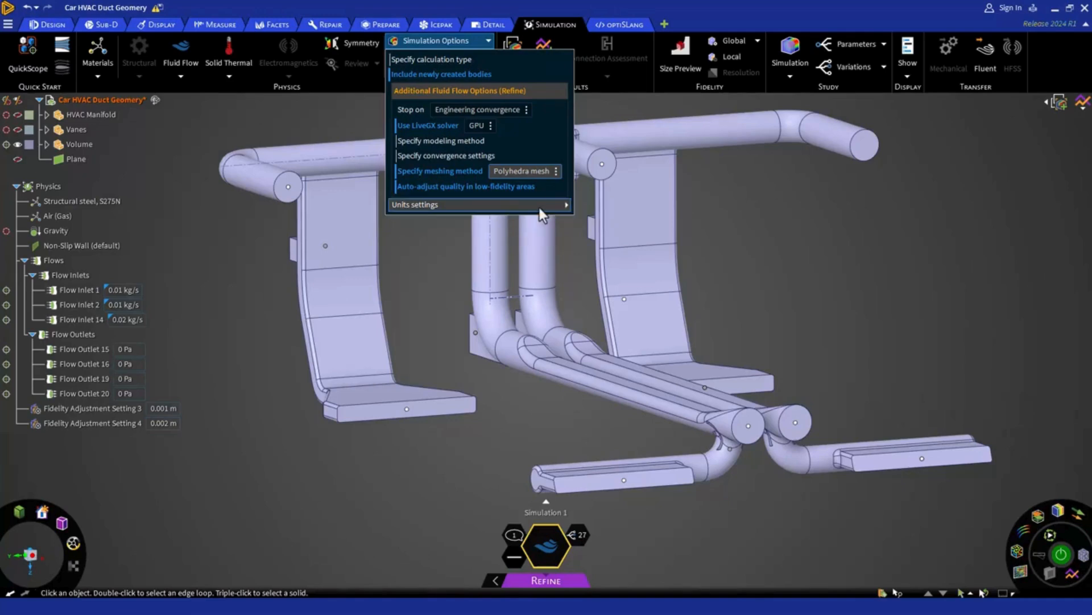
Step: Review the simulation units settings and recheck the chosen solver and meshing options
{"action": "left_click", "coordinate": [539, 208]}
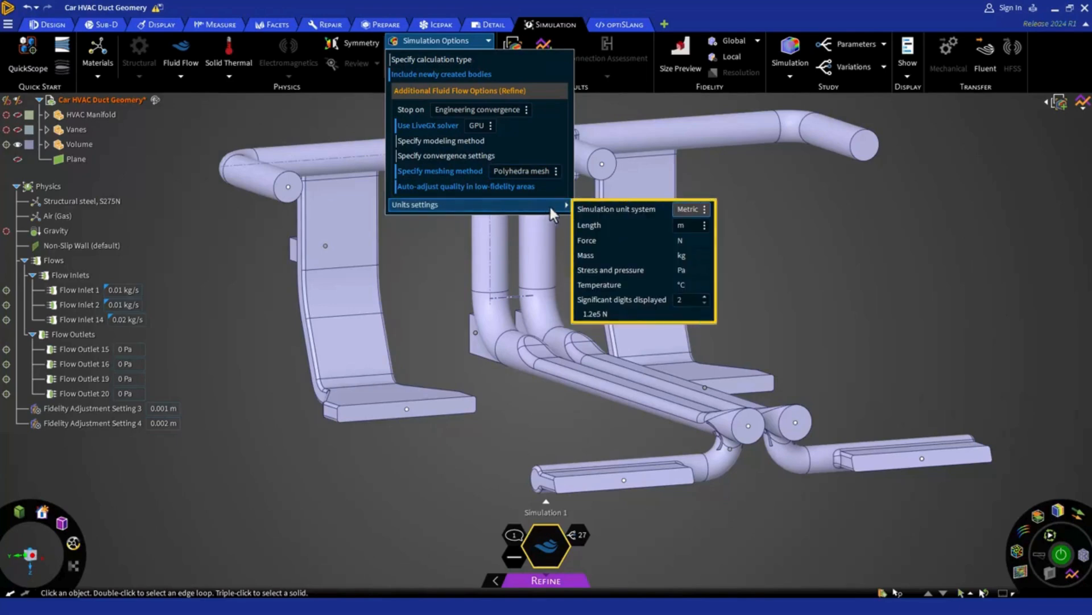
{"action": "left_click", "coordinate": [704, 209]}
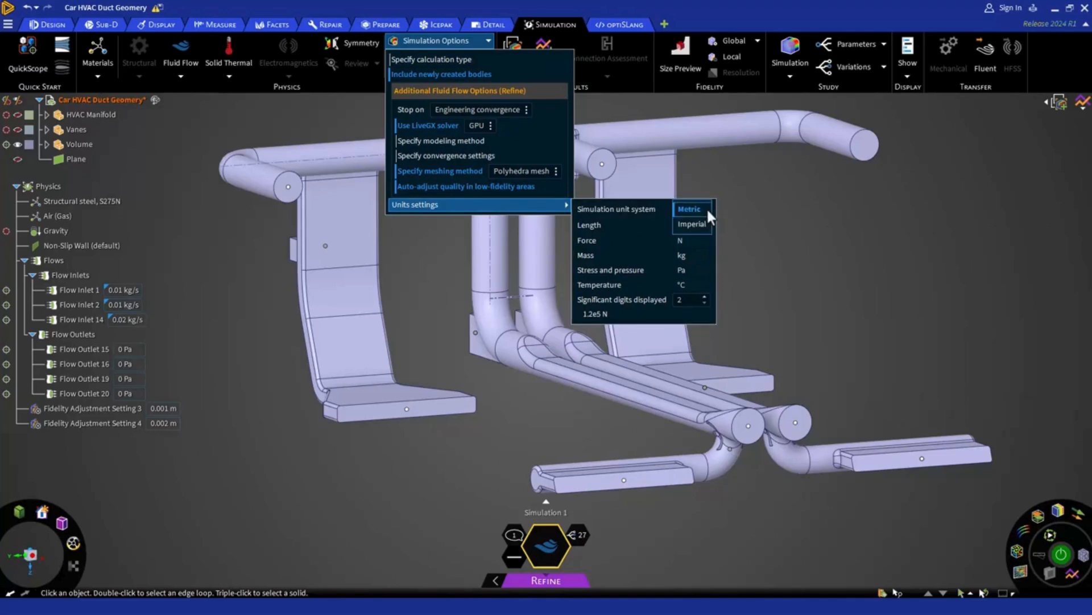
{"action": "left_click", "coordinate": [564, 204]}
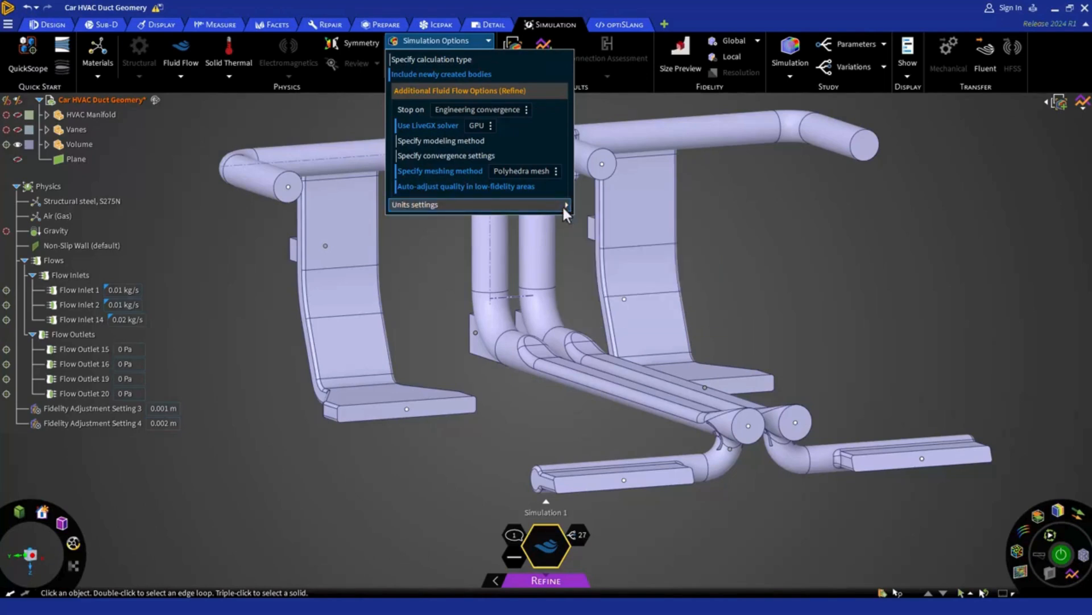
{"action": "left_click", "coordinate": [442, 243]}
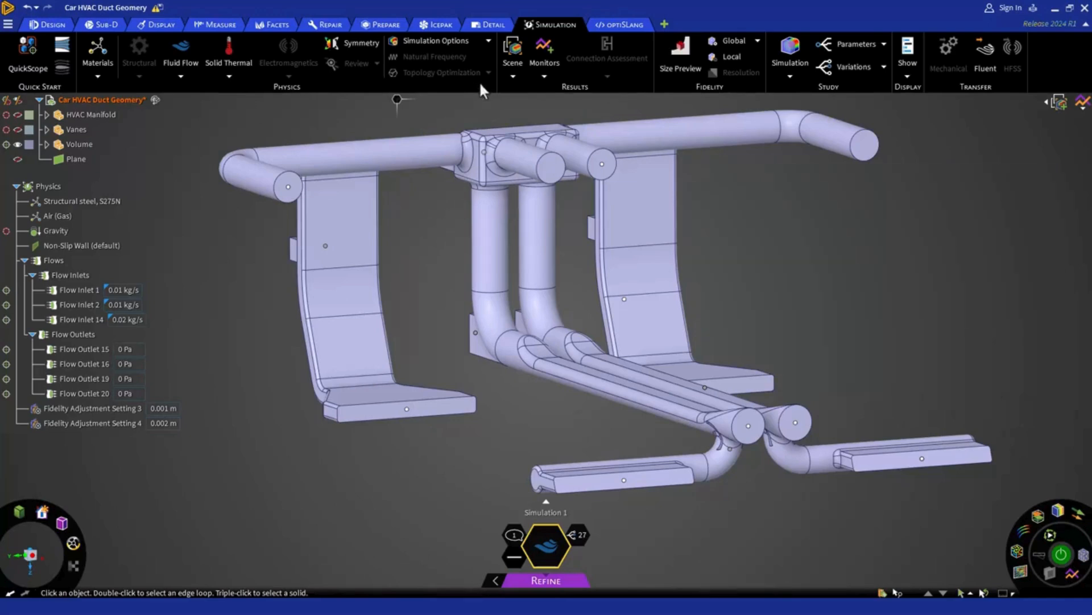
{"action": "left_click", "coordinate": [488, 42]}
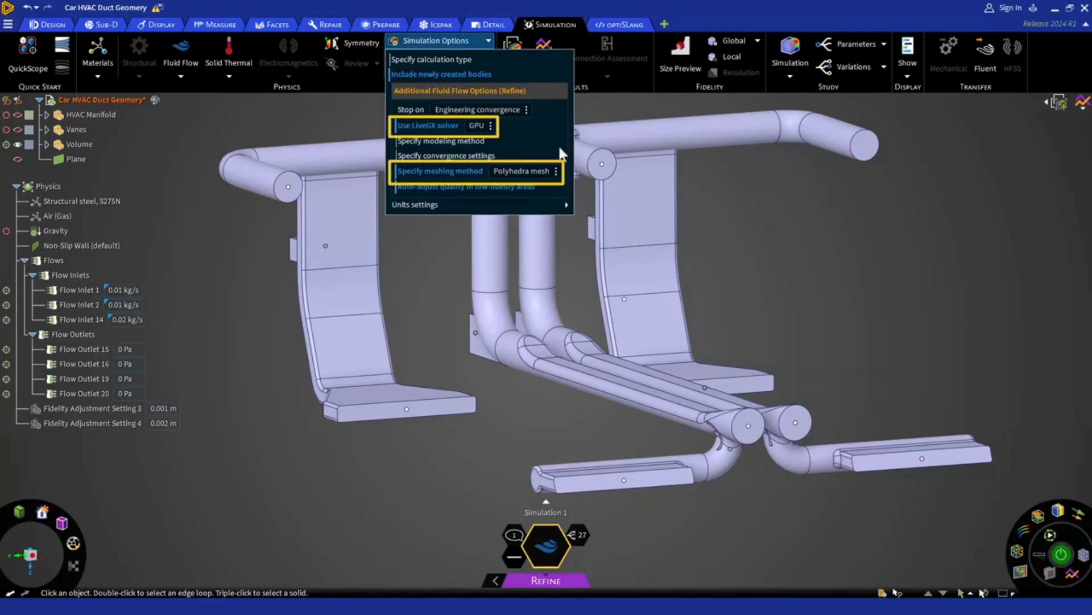
{"action": "left_click", "coordinate": [677, 106]}
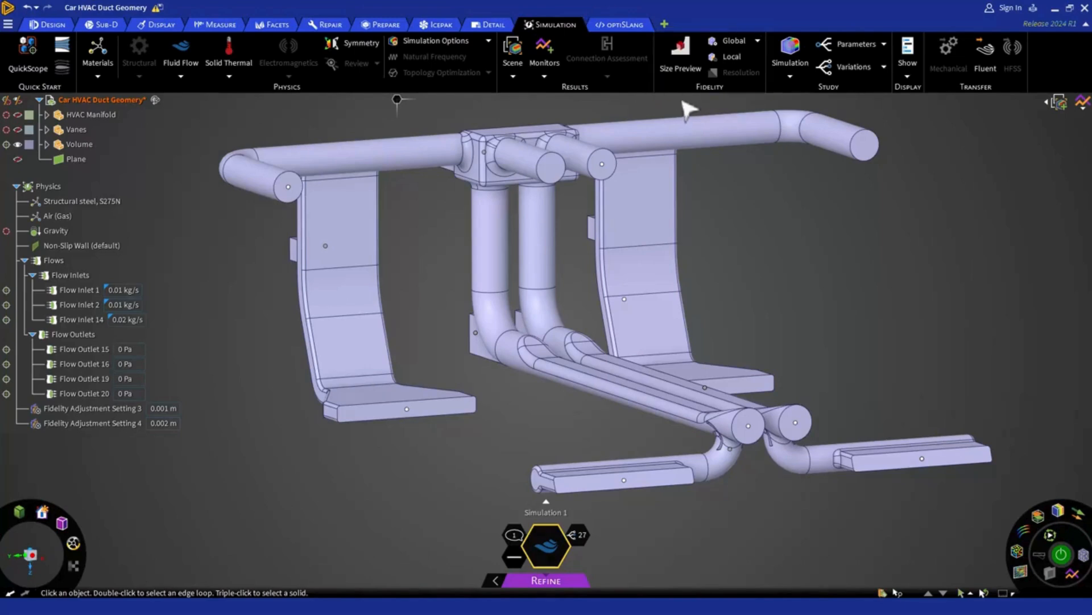
Step: Set the global fidelity sizing to Proximity and inspect the detailed size settings behind its predefined settings
{"action": "left_click", "coordinate": [757, 40]}
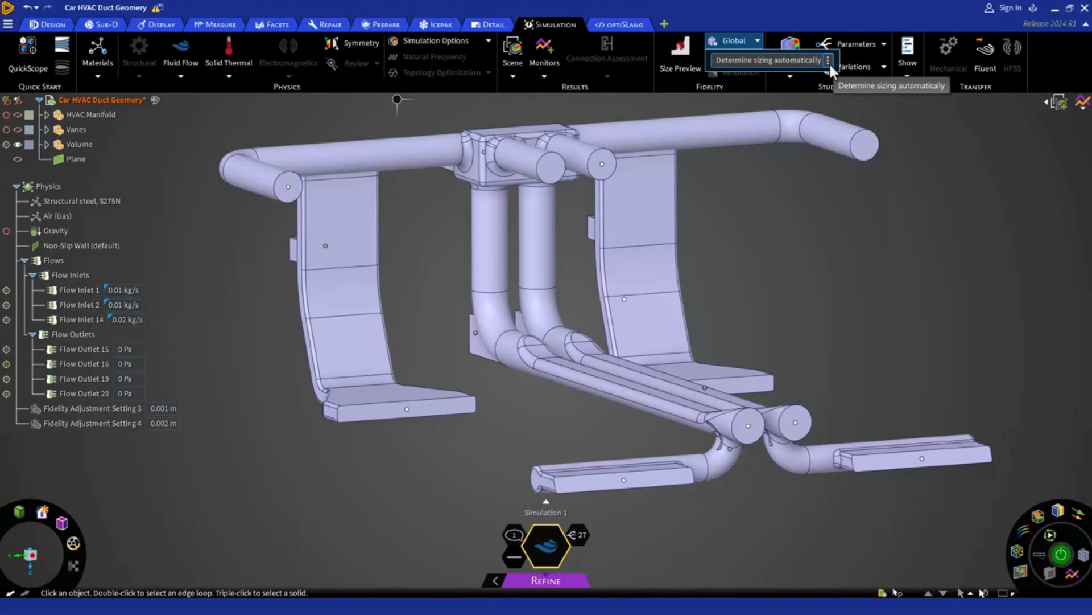
{"action": "left_click", "coordinate": [829, 61]}
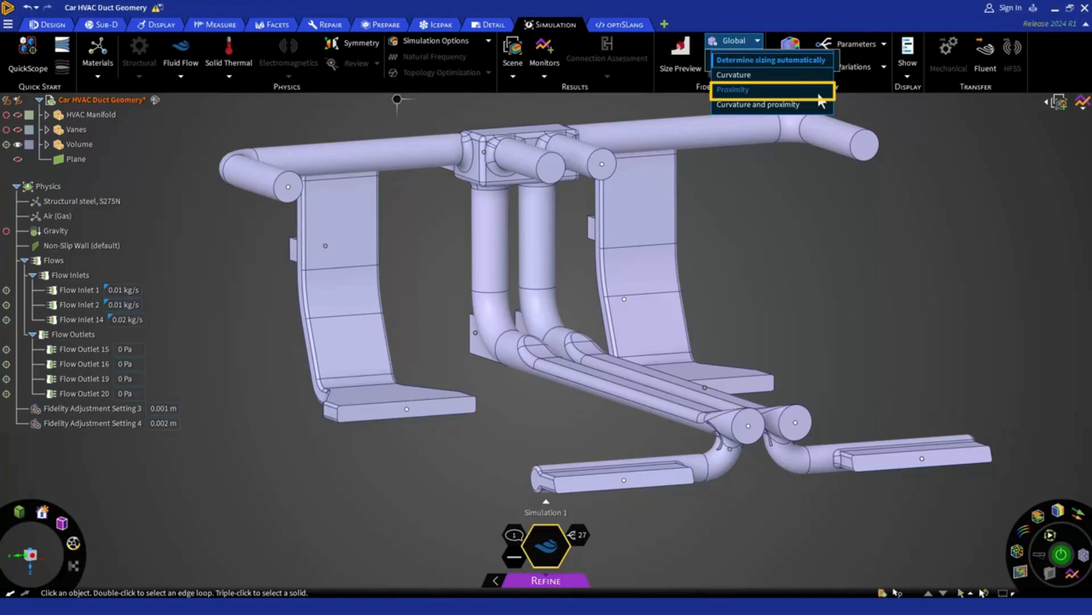
{"action": "left_click", "coordinate": [818, 91]}
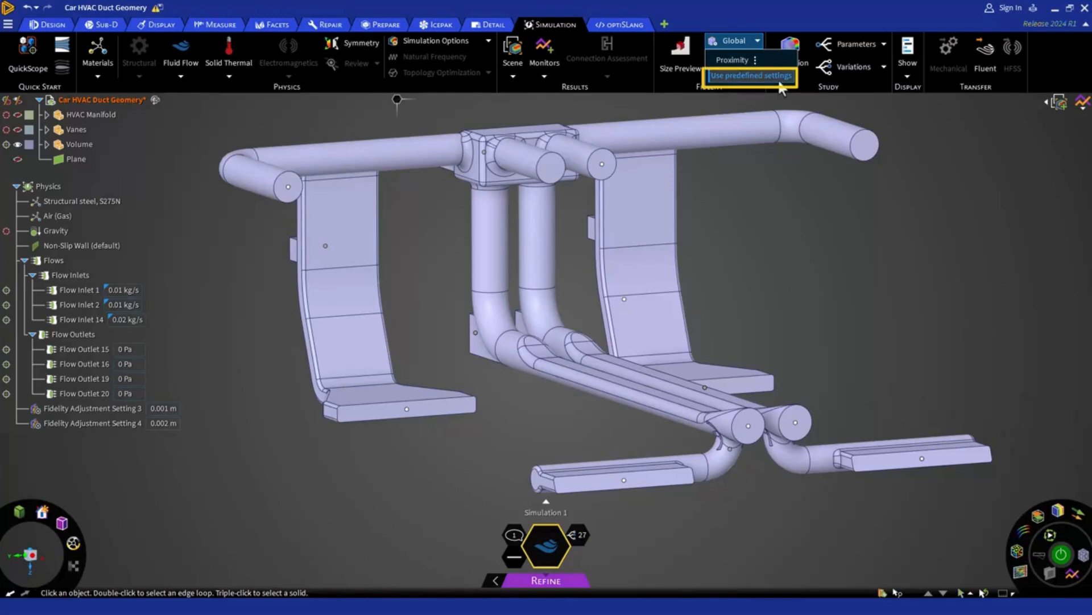
{"action": "left_click", "coordinate": [777, 77]}
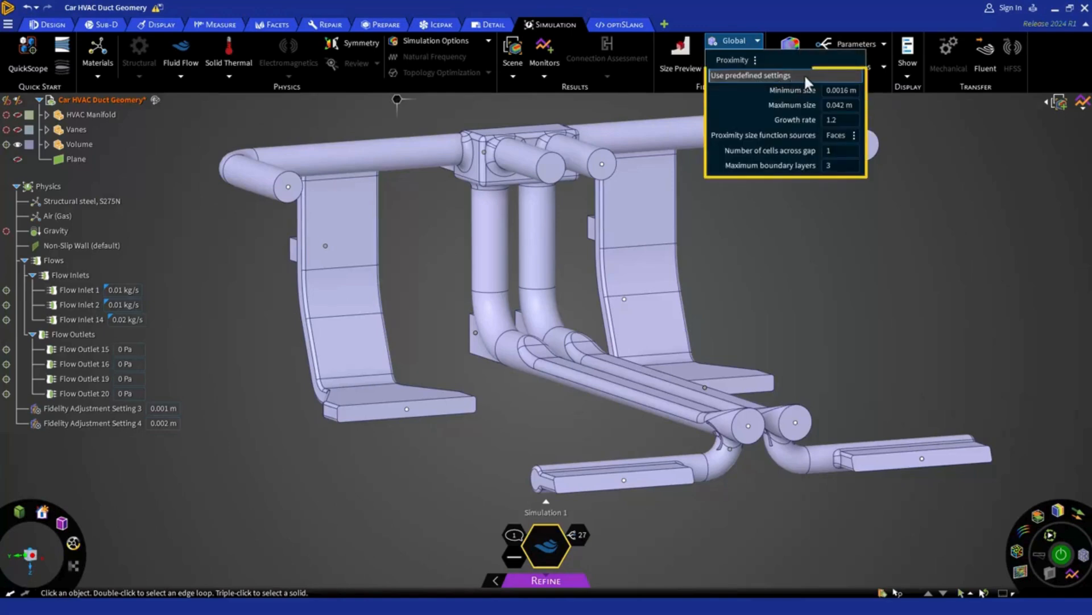
{"action": "left_click", "coordinate": [862, 74]}
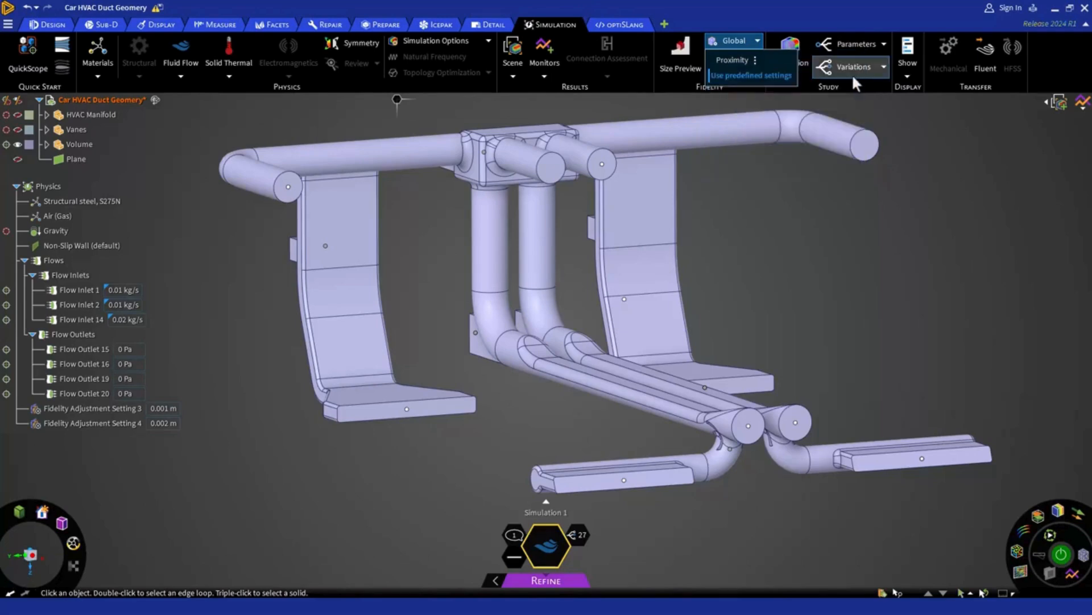
Step: Return the global fidelity sizing to Determine sizing automatically
{"action": "left_click", "coordinate": [756, 60]}
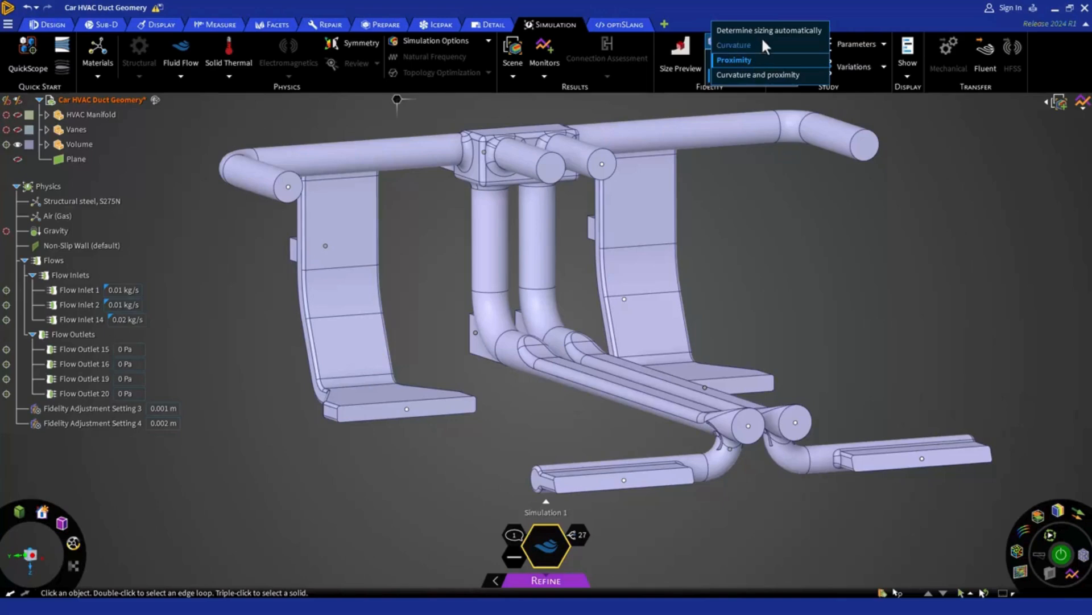
{"action": "left_click", "coordinate": [762, 32]}
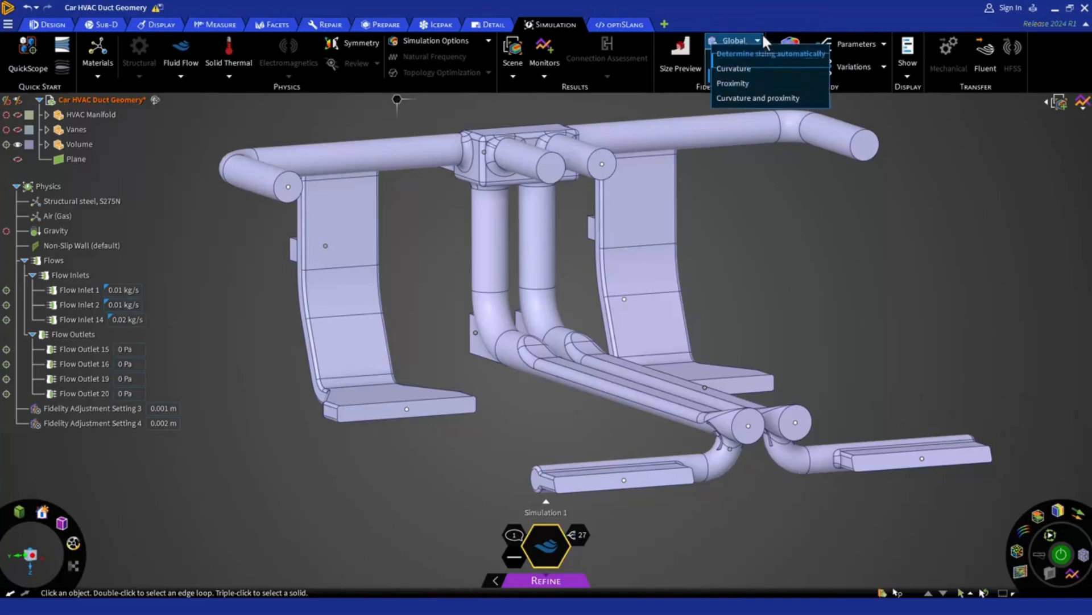
{"action": "left_click", "coordinate": [758, 42]}
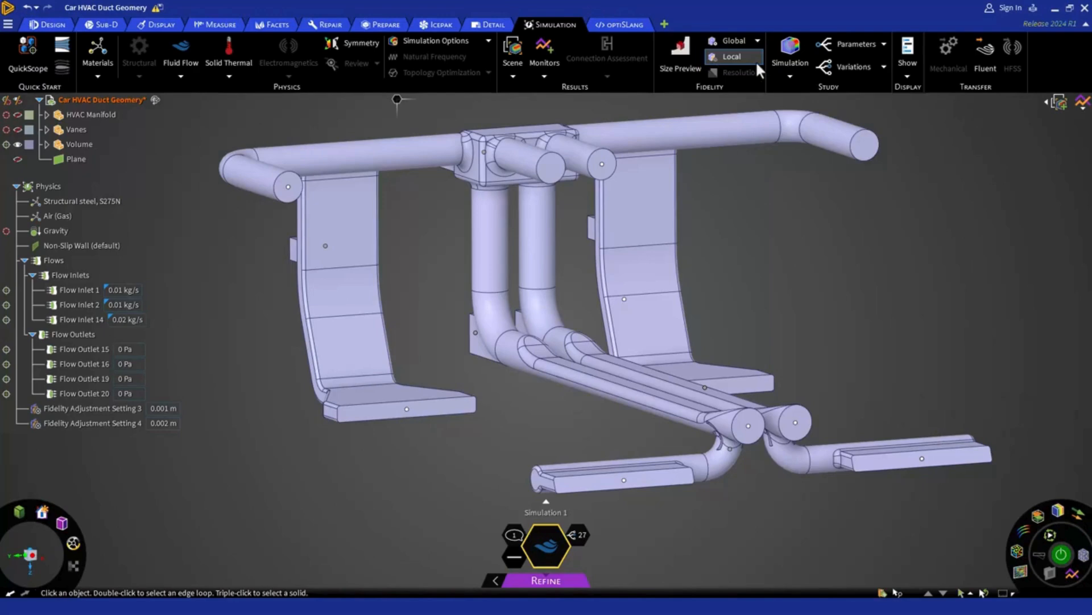
{"action": "left_click", "coordinate": [756, 61]}
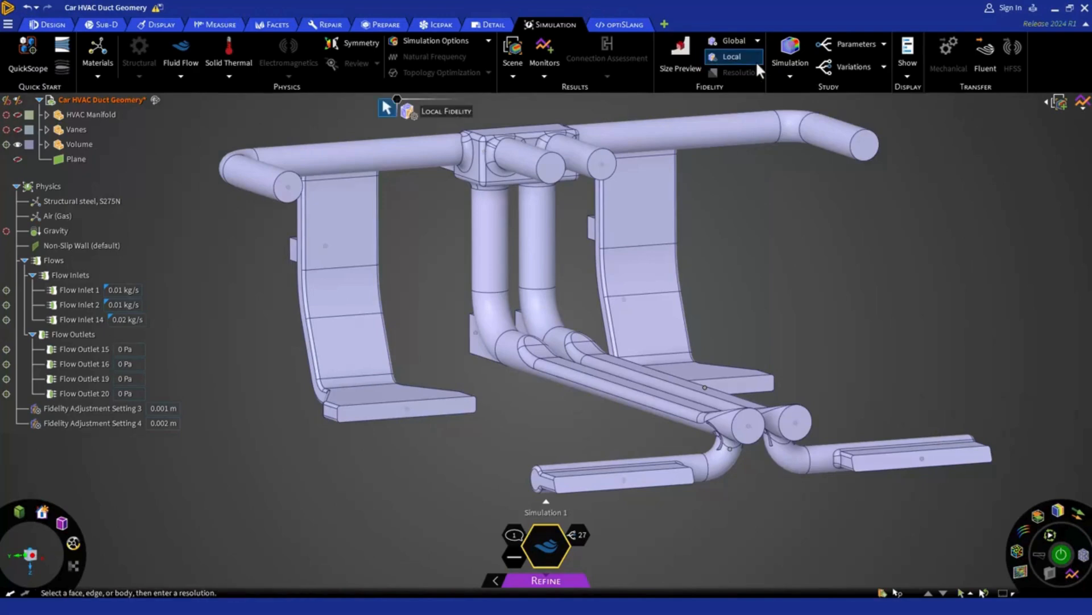
{"action": "left_click", "coordinate": [607, 165]}
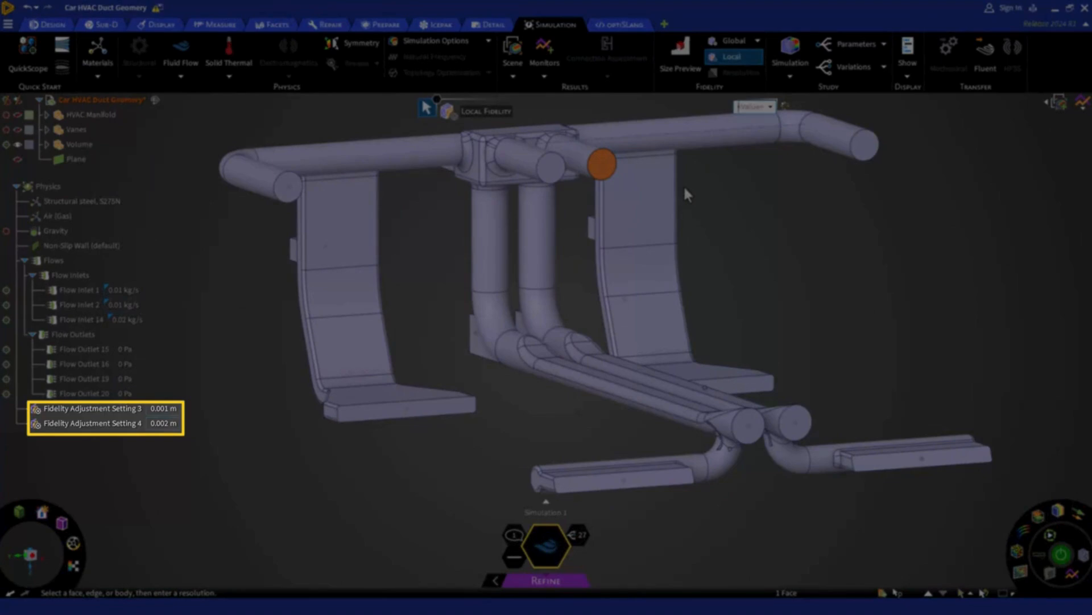
{"action": "left_click", "coordinate": [684, 187]}
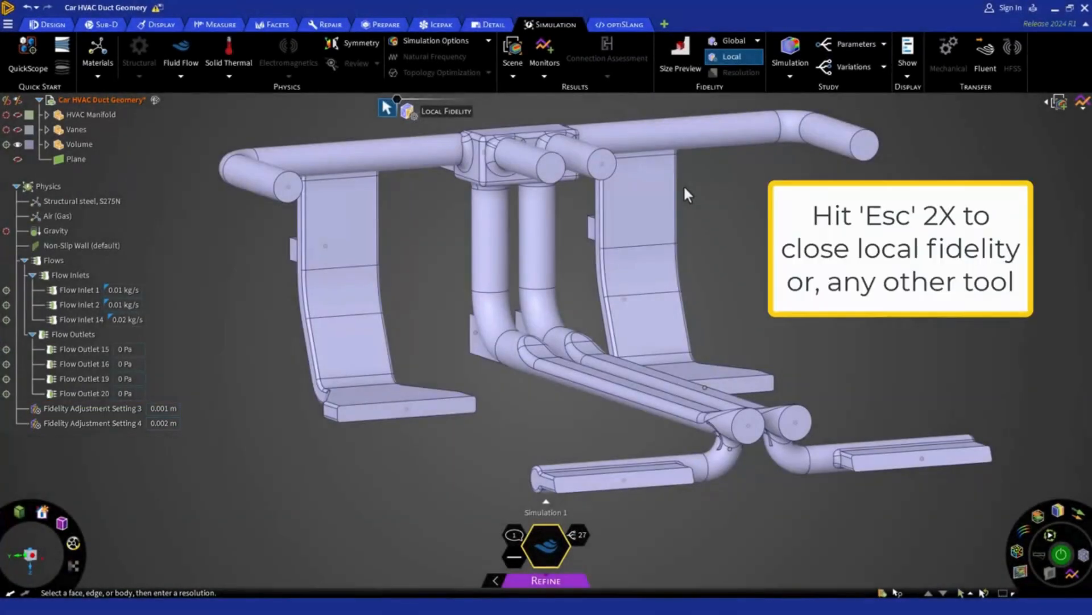
{"action": "key", "text": "Escape"}
{"action": "key", "text": "Escape"}
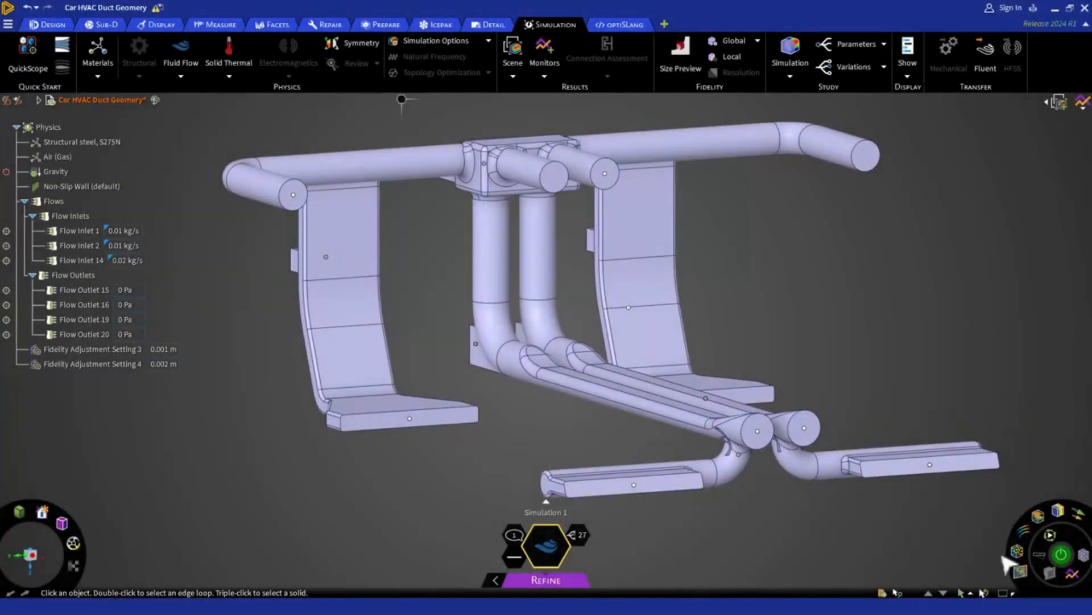
Step: Start solving the simulation in the Refine stage and check the mesh statistics in its notifications
{"action": "left_click", "coordinate": [1060, 560]}
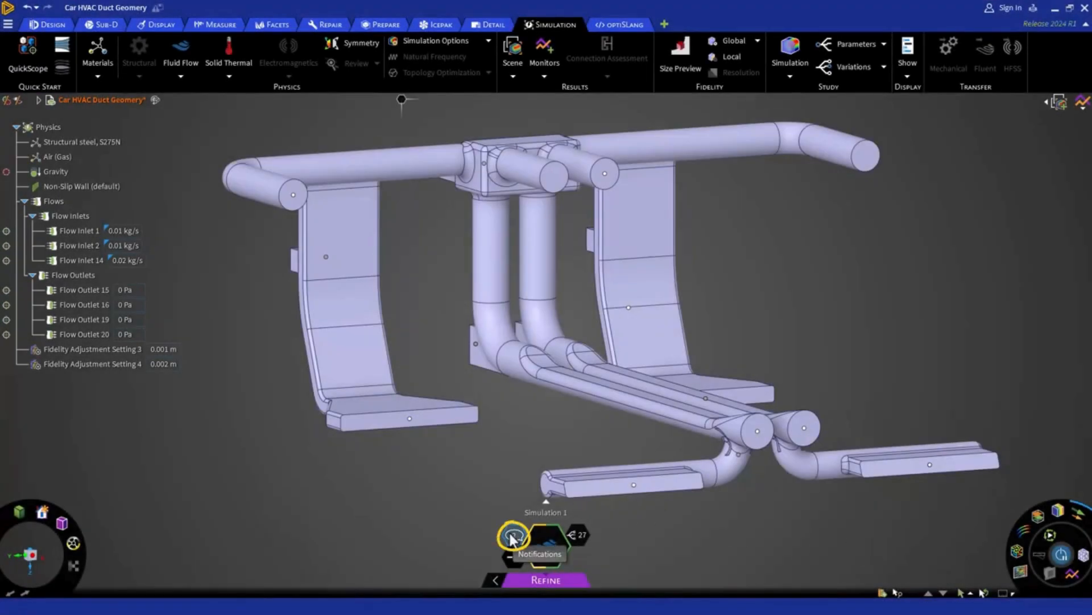
{"action": "left_click", "coordinate": [512, 538]}
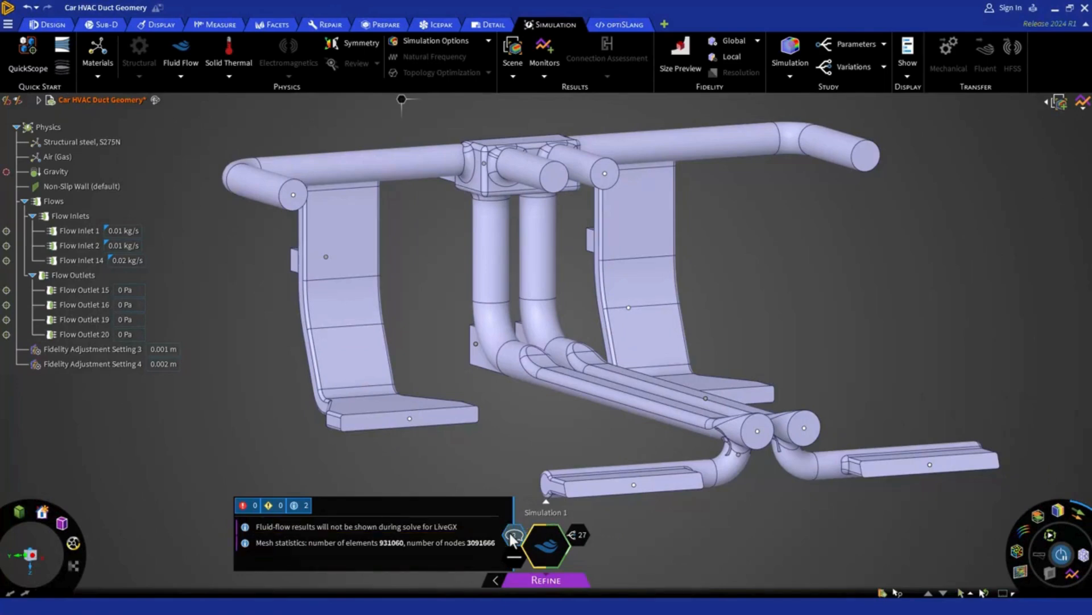
{"action": "left_click", "coordinate": [513, 536]}
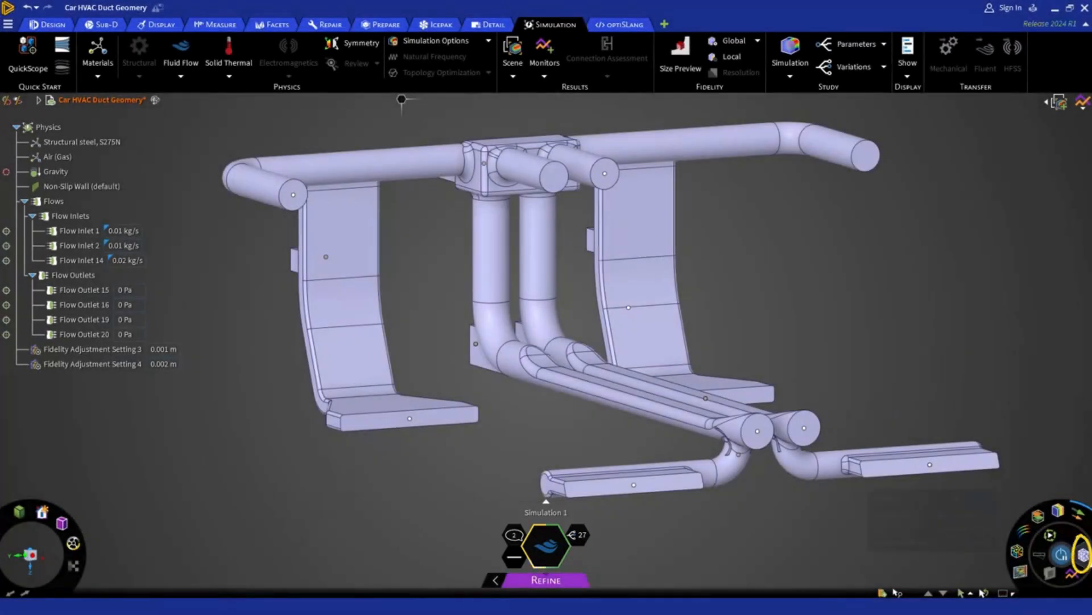
Step: Display the generated mesh and examine it closely around the lower duct junction and the round duct ends at the central box
{"action": "left_click", "coordinate": [1082, 554]}
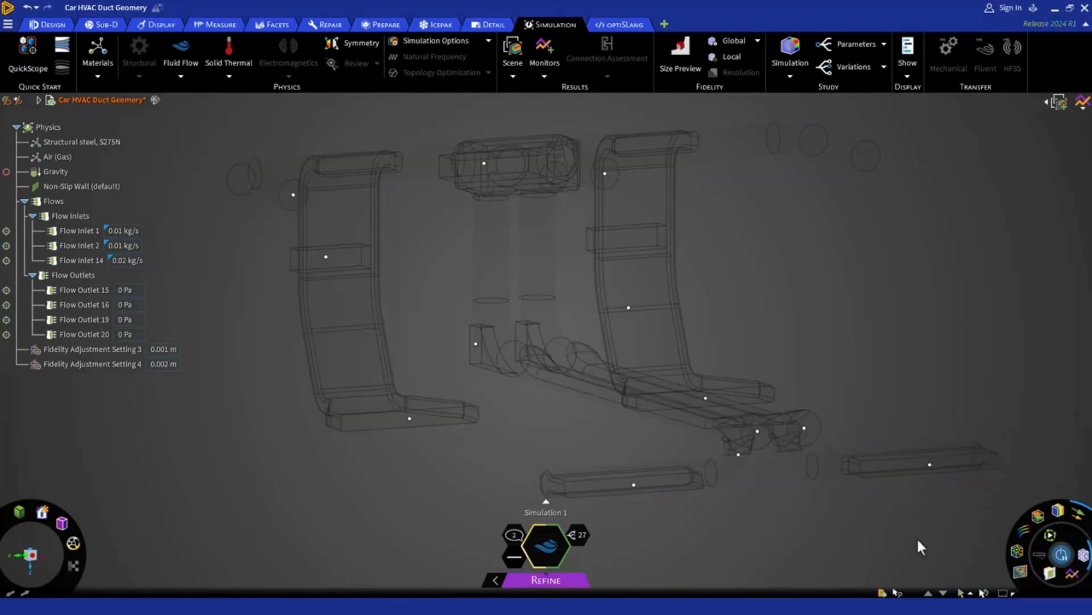
{"action": "scroll", "coordinate": [757, 465], "scroll_direction": "up", "scroll_amount": 5}
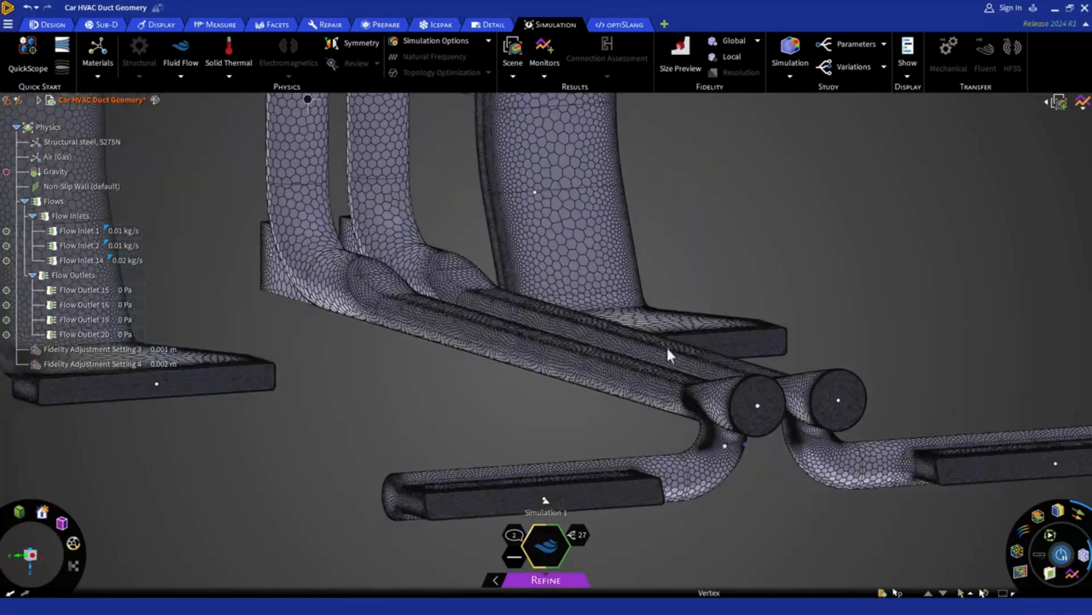
{"action": "scroll", "coordinate": [647, 333], "scroll_direction": "up", "scroll_amount": 3}
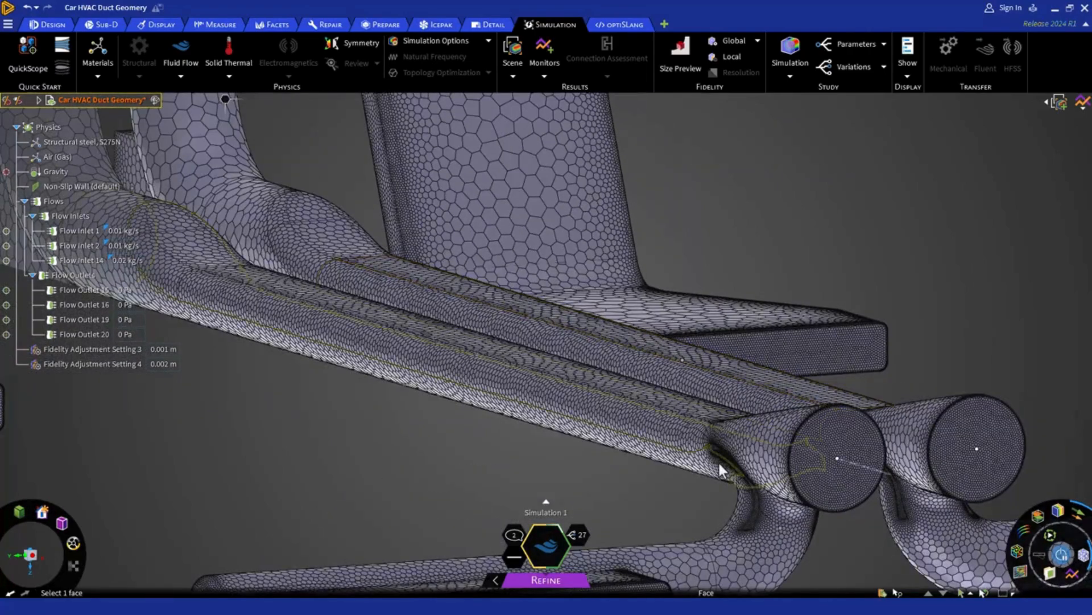
{"action": "scroll", "coordinate": [718, 459], "scroll_direction": "up", "scroll_amount": 3}
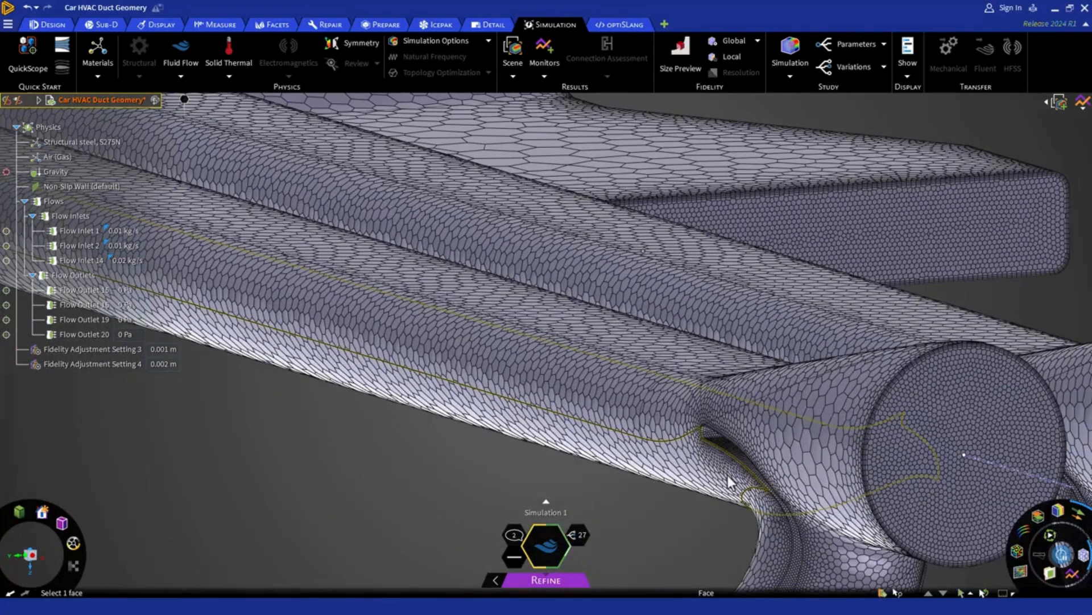
{"action": "scroll", "coordinate": [728, 475], "scroll_direction": "down", "scroll_amount": 4}
{"action": "scroll", "coordinate": [726, 472], "scroll_direction": "down", "scroll_amount": 6}
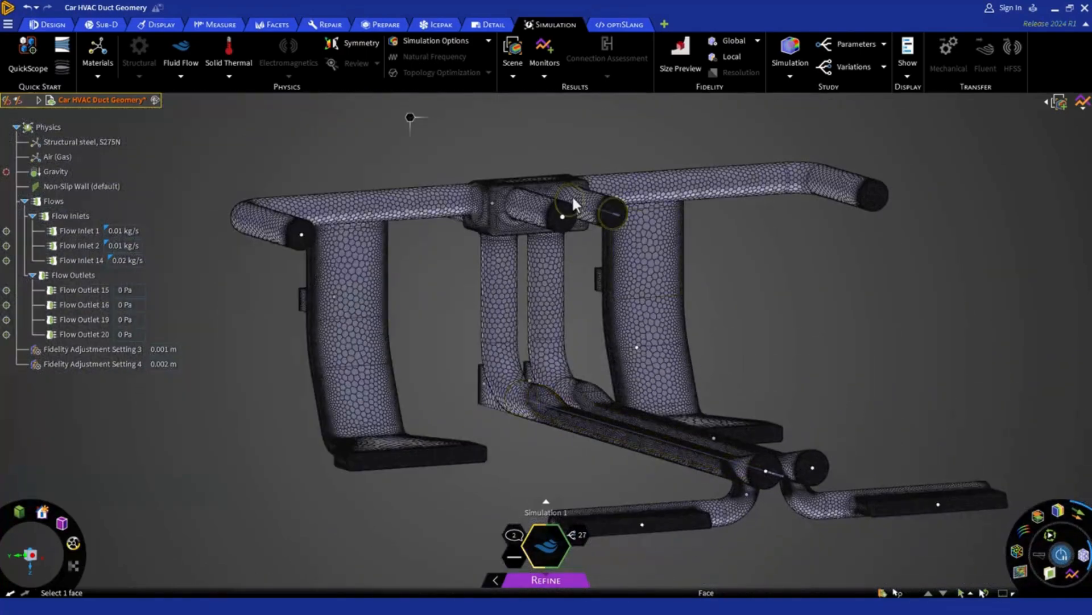
{"action": "scroll", "coordinate": [572, 194], "scroll_direction": "up", "scroll_amount": 5}
{"action": "scroll", "coordinate": [596, 242], "scroll_direction": "up", "scroll_amount": 1}
{"action": "scroll", "coordinate": [598, 246], "scroll_direction": "up", "scroll_amount": 4}
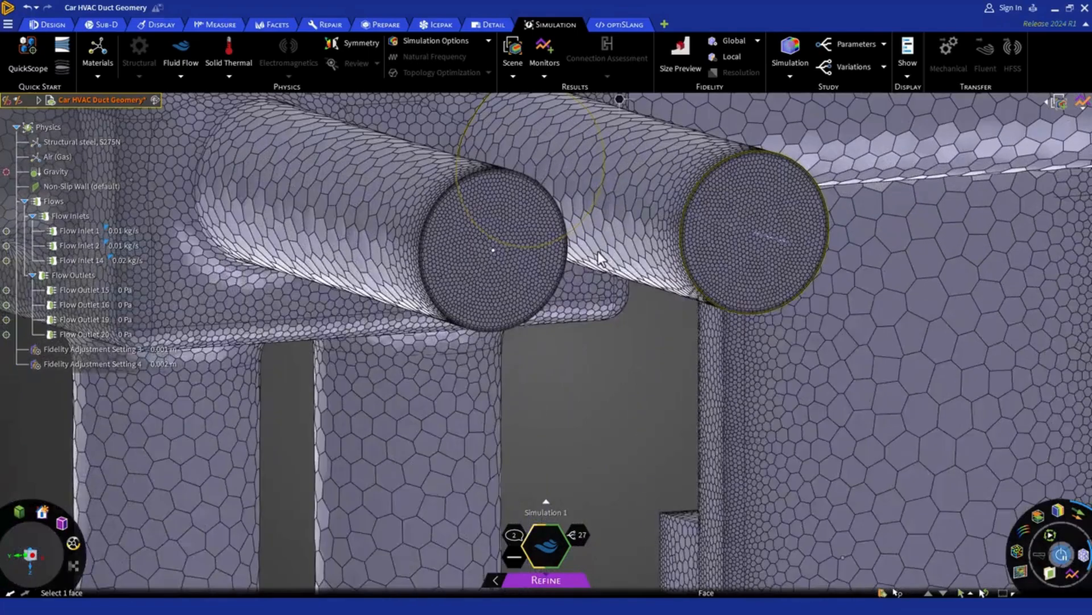
{"action": "scroll", "coordinate": [599, 251], "scroll_direction": "down", "scroll_amount": 4}
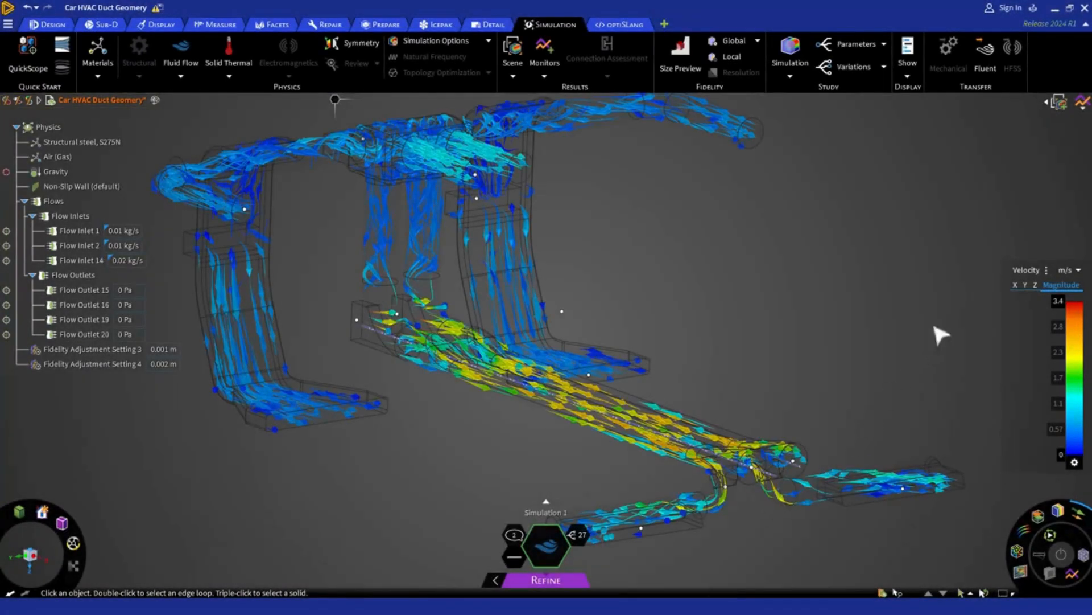
Step: Open the monitor charts for Mass Flow Upper Front, Upper Back, Lower Front and Lower Back
{"action": "left_click", "coordinate": [1082, 104]}
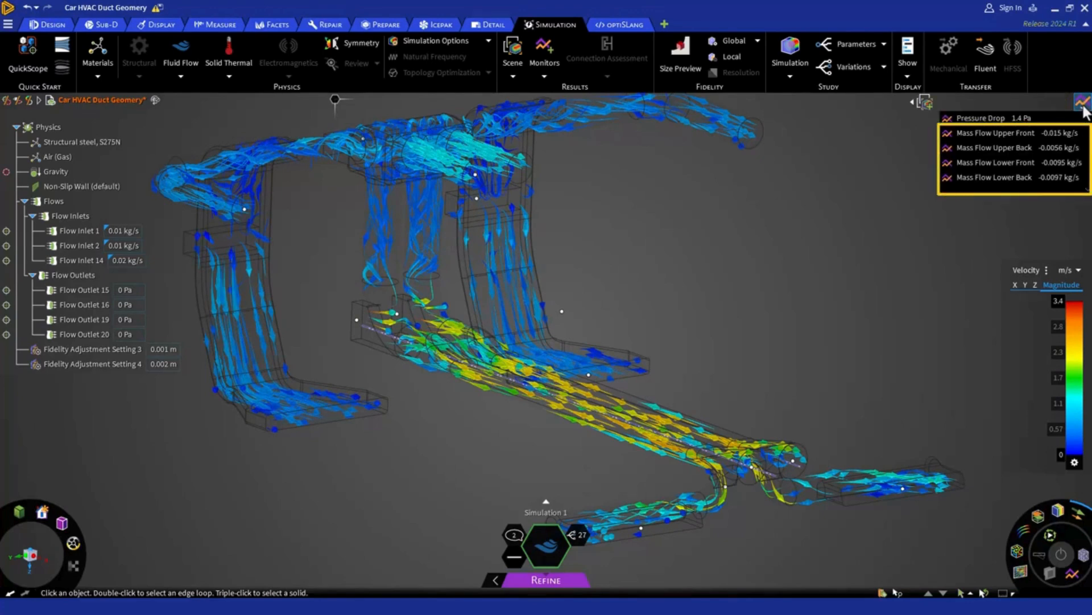
{"action": "left_click", "coordinate": [1047, 134]}
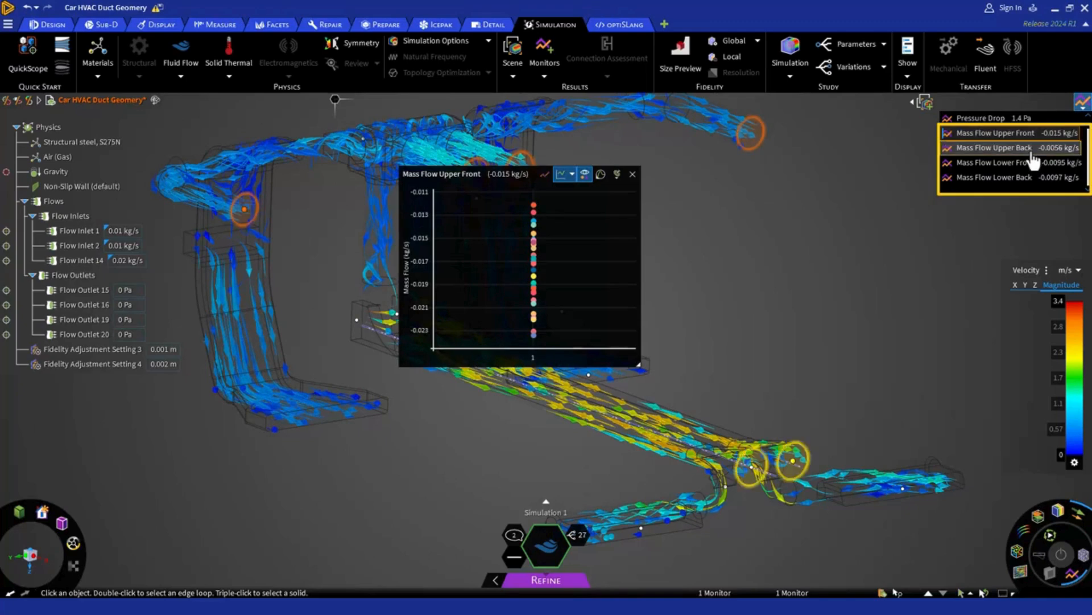
{"action": "left_click", "coordinate": [1033, 149]}
{"action": "left_click", "coordinate": [1021, 163]}
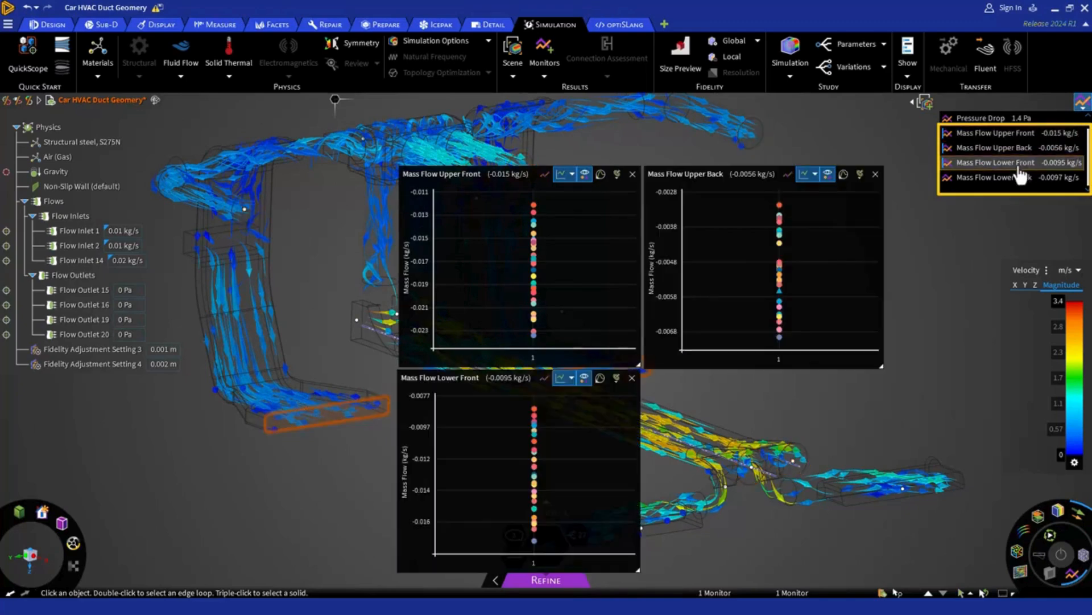
{"action": "left_click", "coordinate": [1017, 178]}
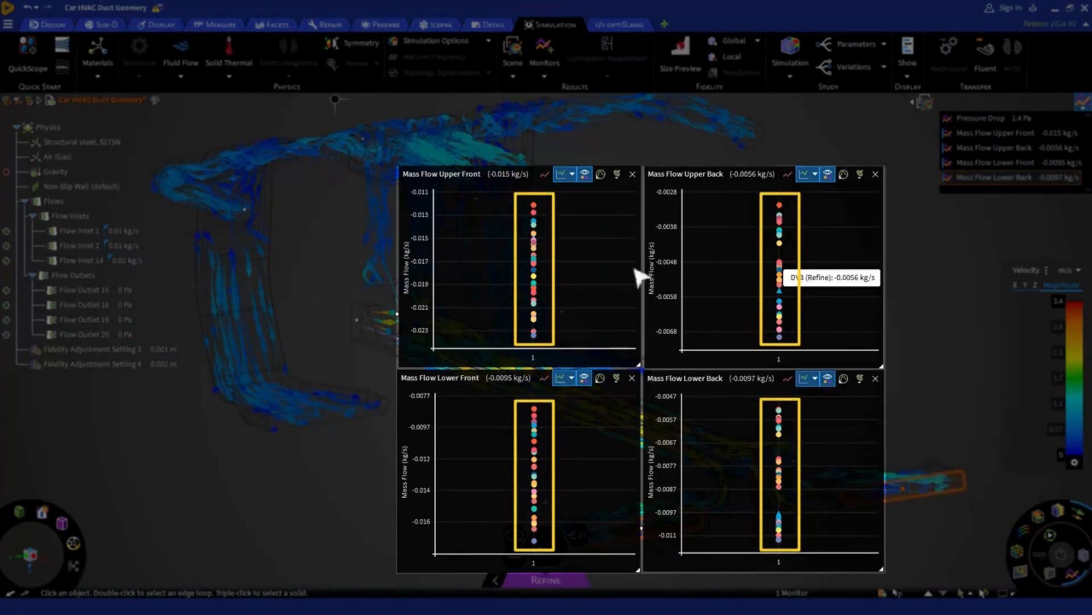
Step: Hide the other variations in all four mass flow charts to compare only the current design's Explore and Refine results
{"action": "left_click", "coordinate": [562, 182]}
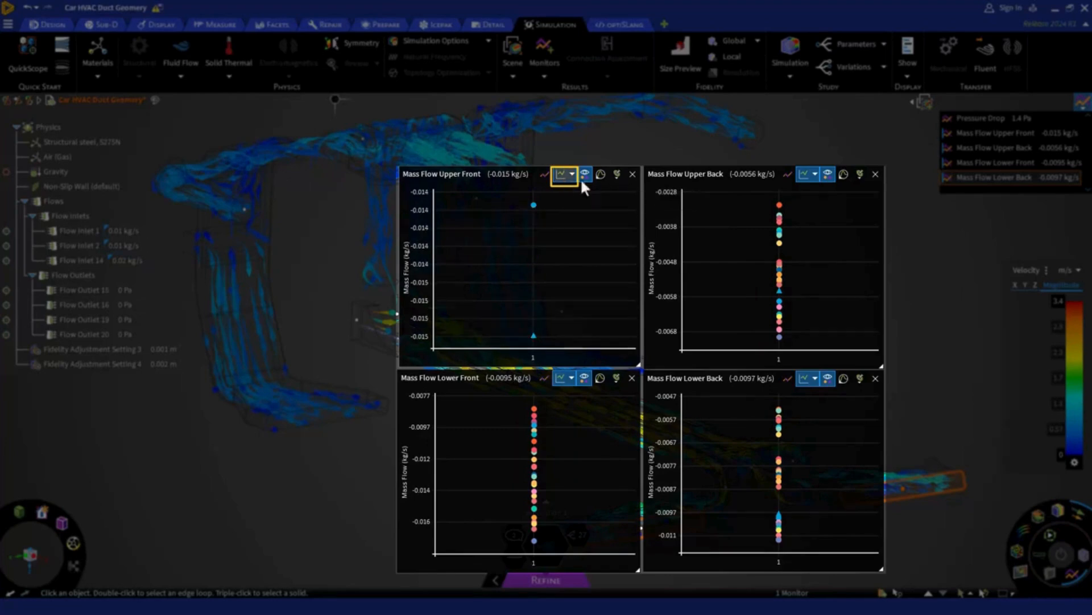
{"action": "left_click", "coordinate": [805, 173]}
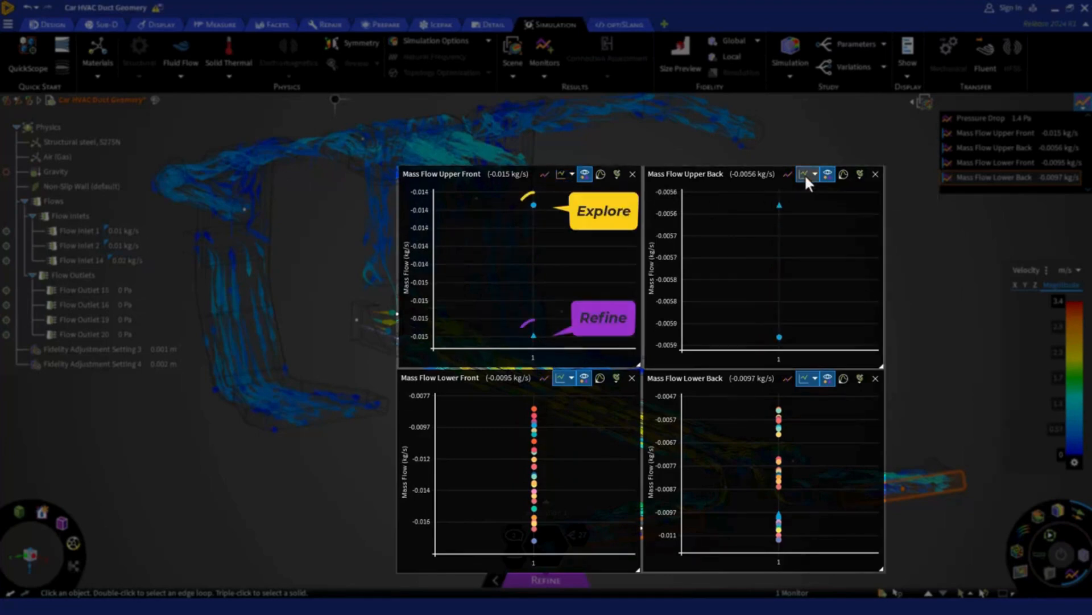
{"action": "left_click", "coordinate": [802, 380]}
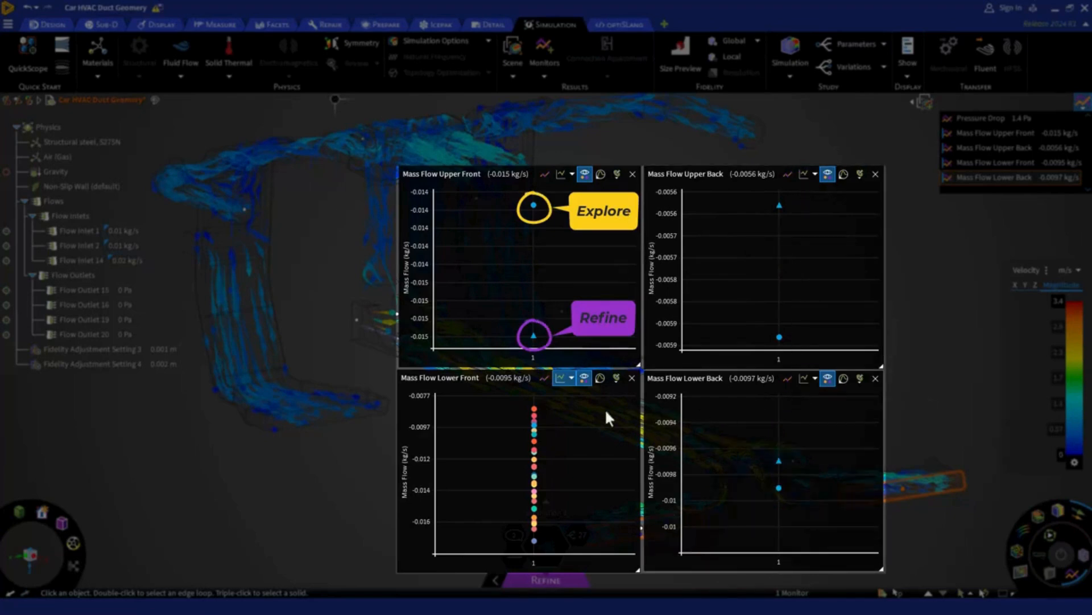
{"action": "left_click", "coordinate": [557, 379]}
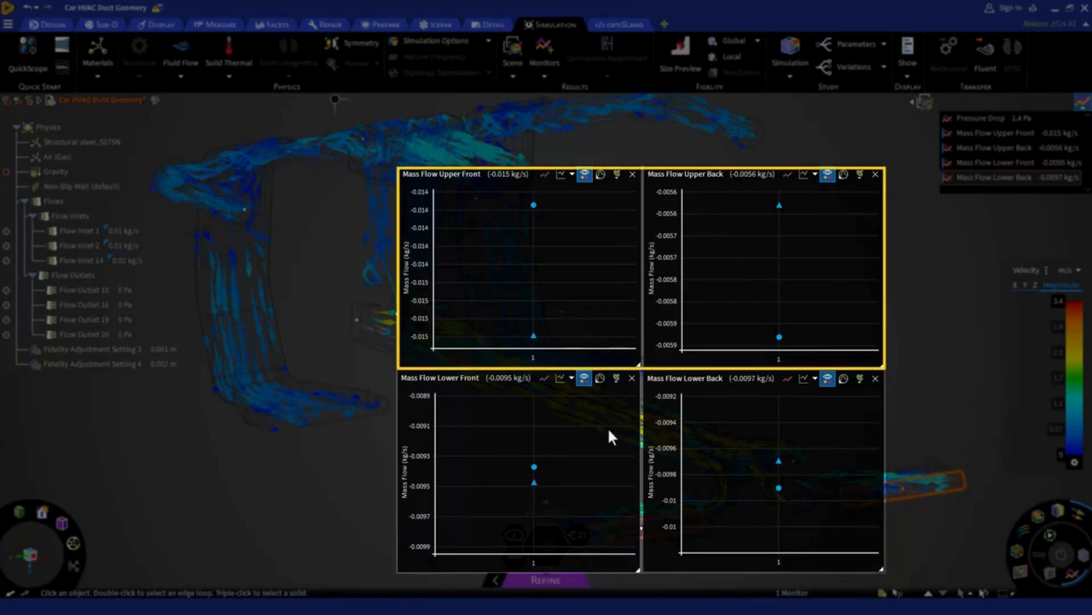
{"action": "left_click", "coordinate": [910, 531]}
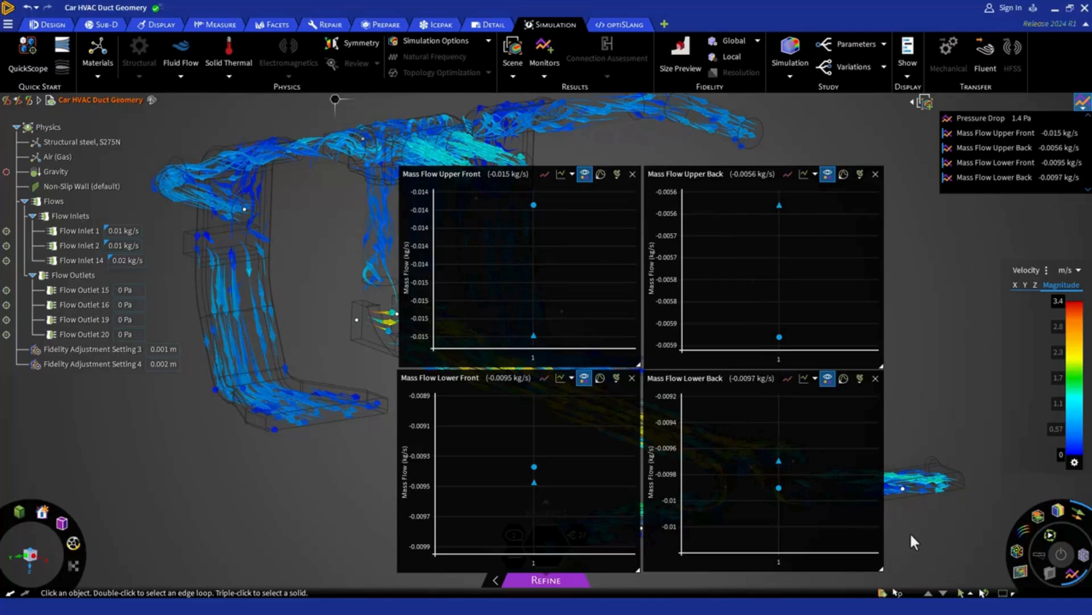
Step: Close the four mass flow charts and collapse the list of monitors
{"action": "left_click", "coordinate": [632, 378]}
{"action": "left_click", "coordinate": [632, 174]}
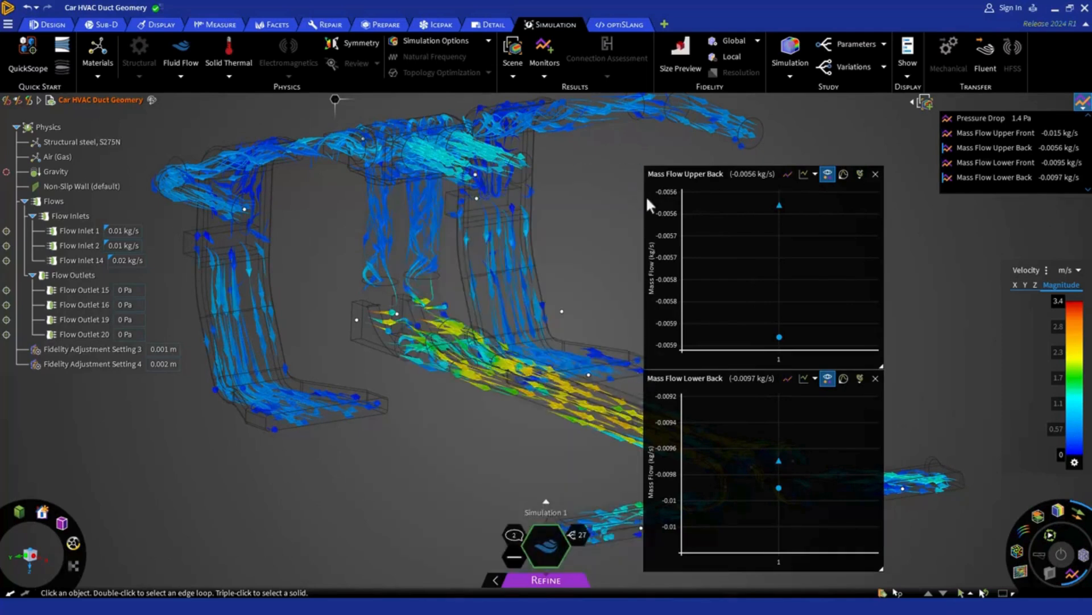
{"action": "left_click", "coordinate": [875, 378]}
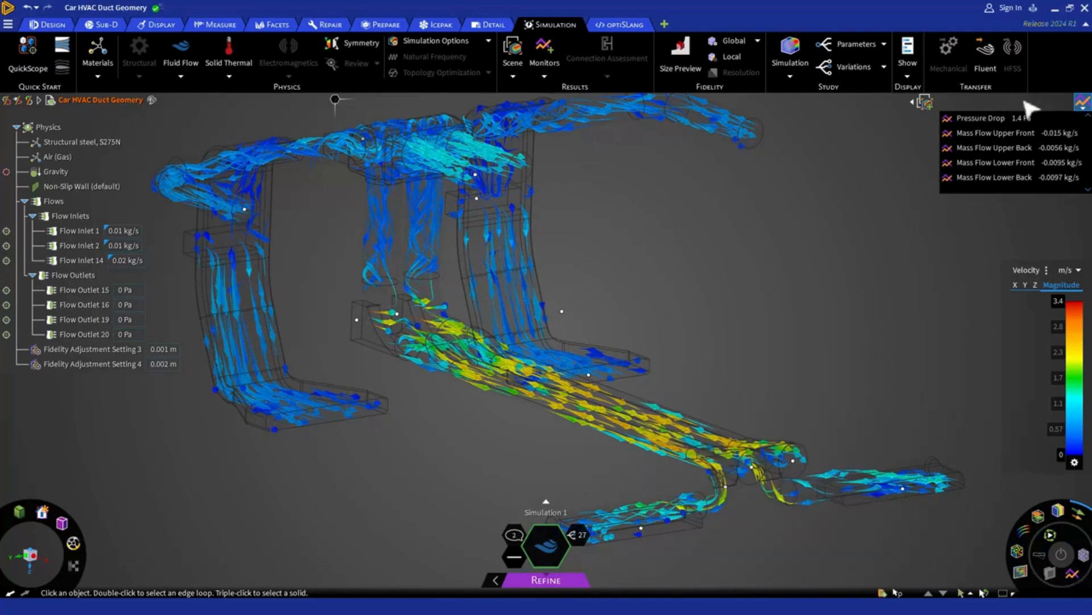
{"action": "left_click", "coordinate": [1081, 110]}
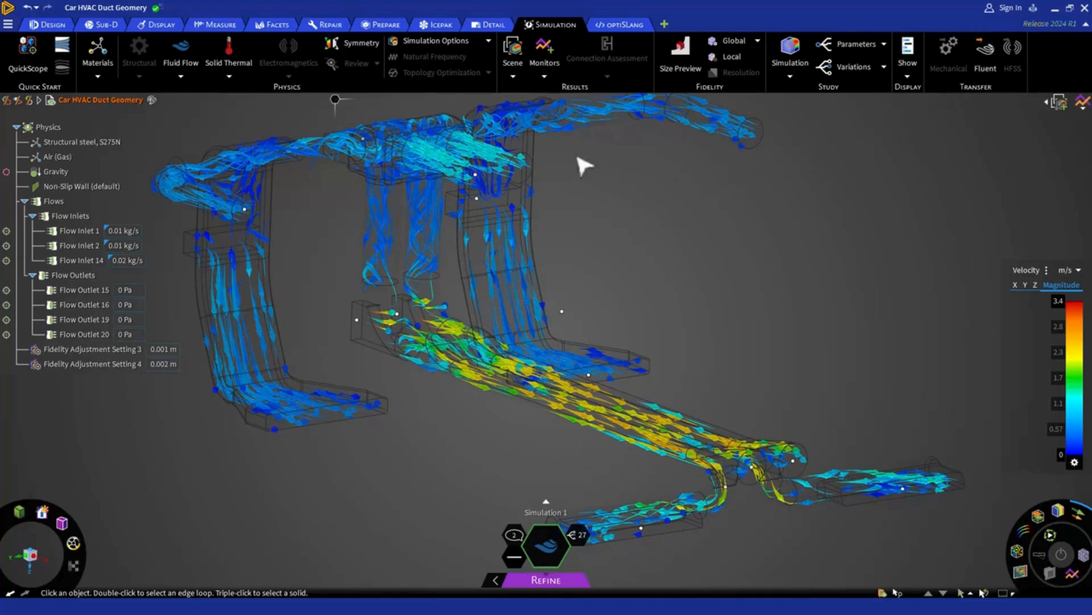
Step: Bring up the Prepare tools to view the geometry transfer options
{"action": "left_click", "coordinate": [379, 28]}
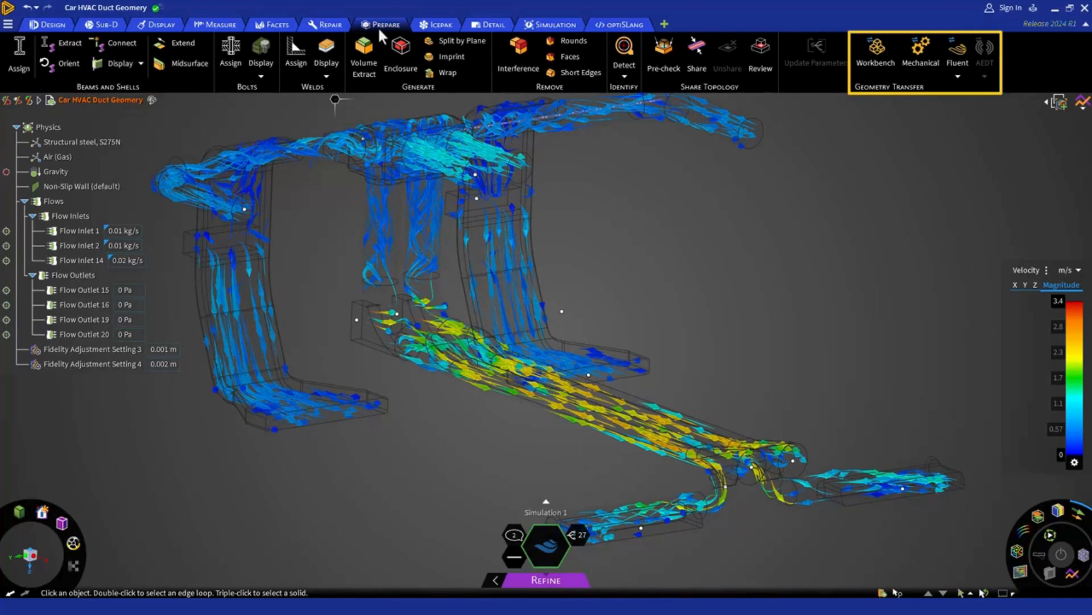